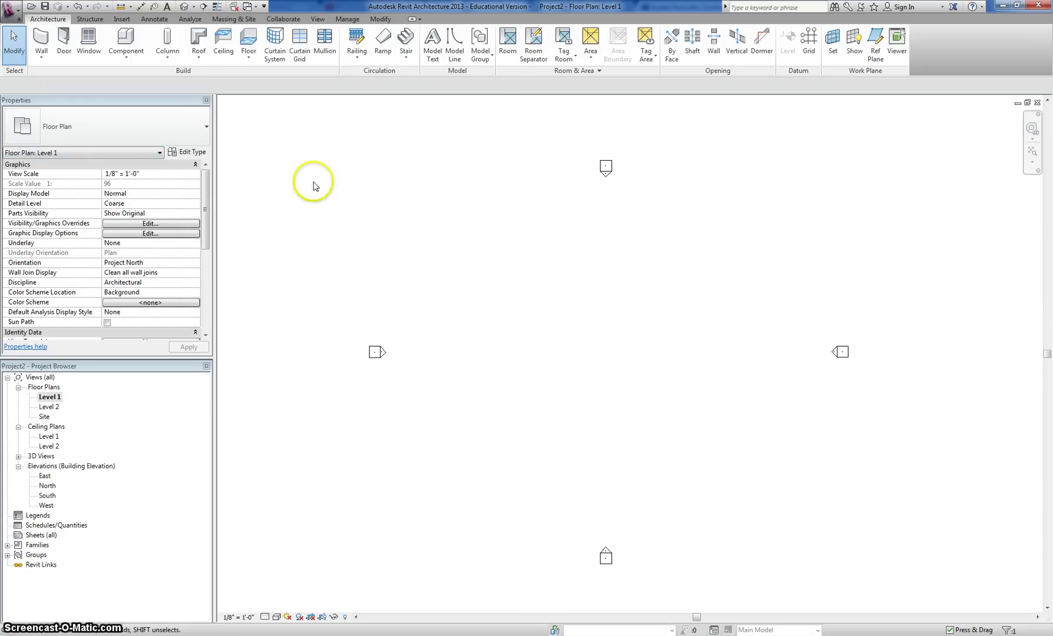
# Step: Draw a short horizontal Curtain Wall 1 wall on the Level 1 plan, just inside the west elevation marker
pyautogui.click(41, 43)
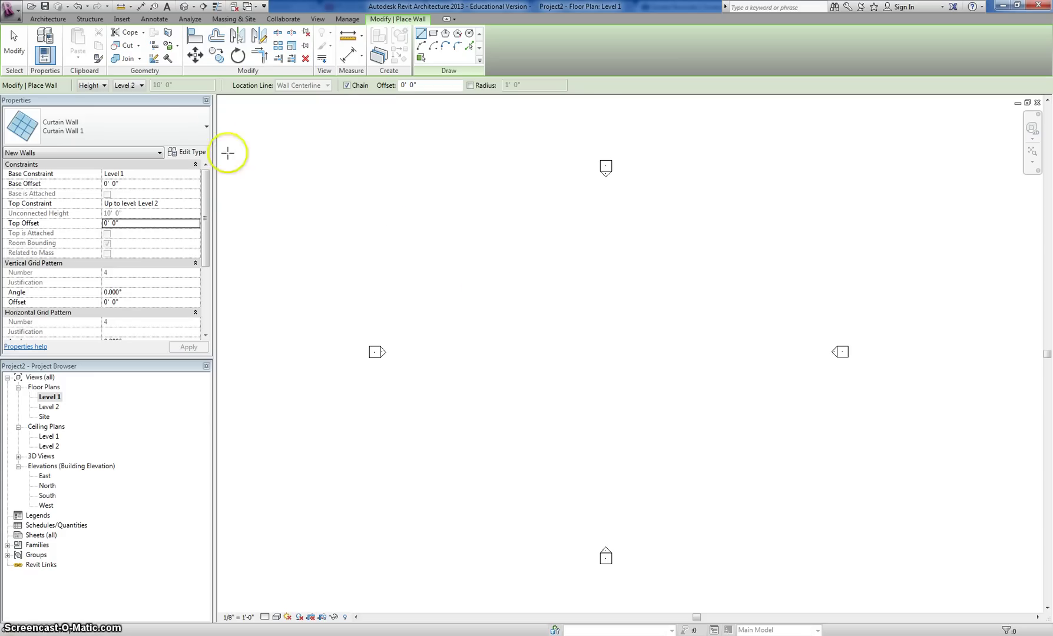
pyautogui.click(177, 126)
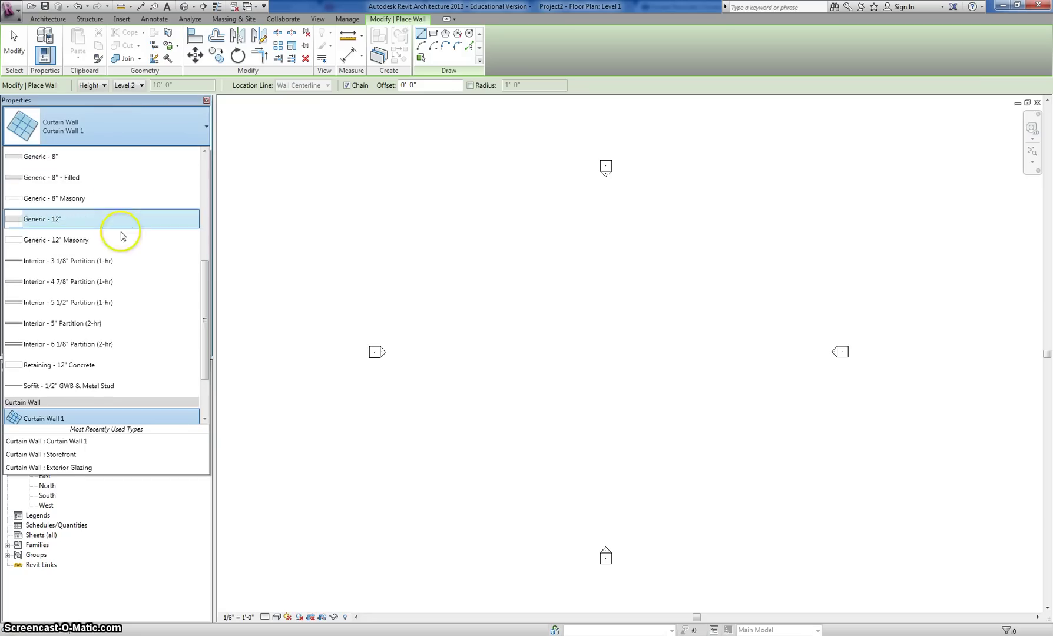
pyautogui.click(119, 157)
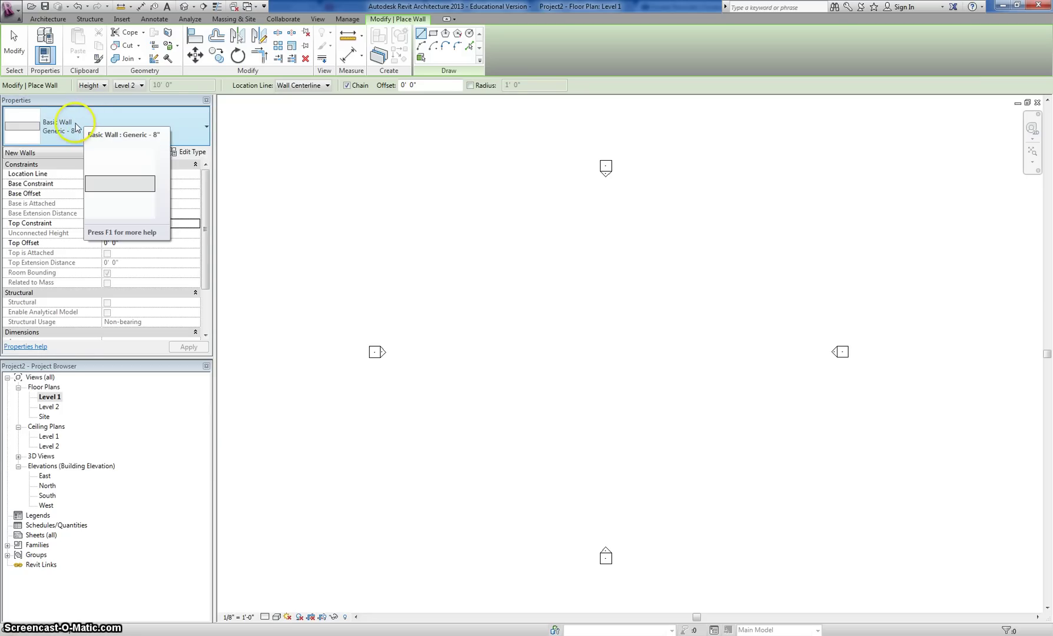
pyautogui.click(154, 123)
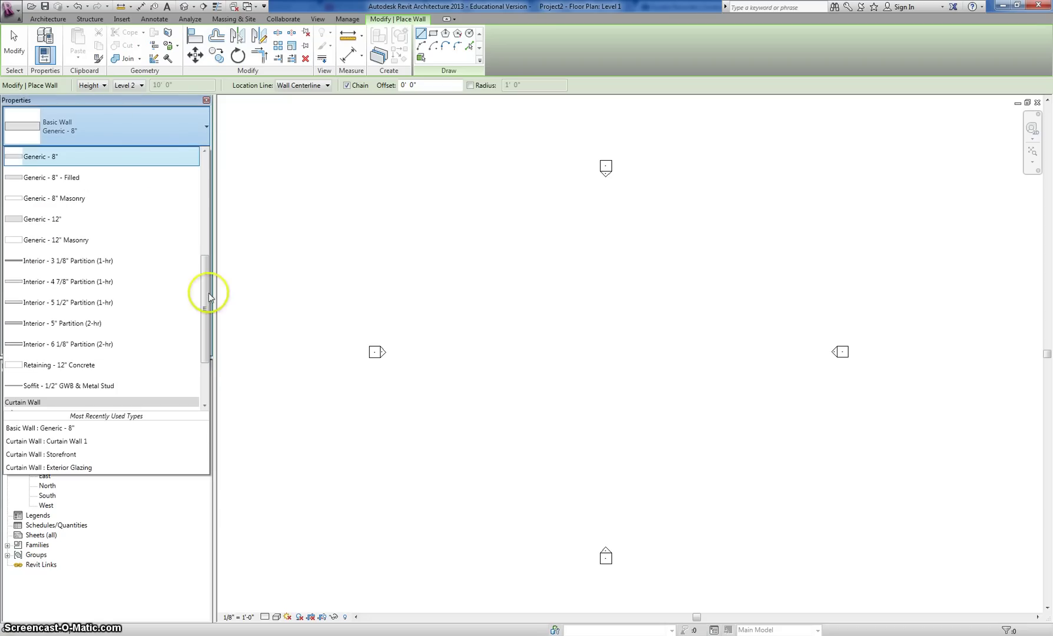
pyautogui.scroll(-2, 152, 303)
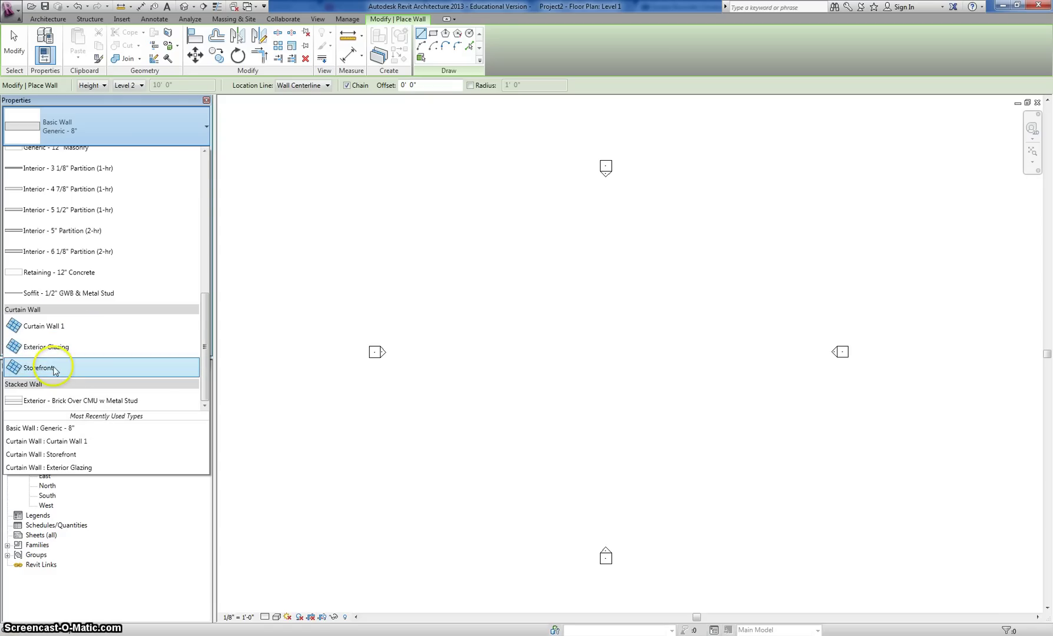
pyautogui.click(44, 332)
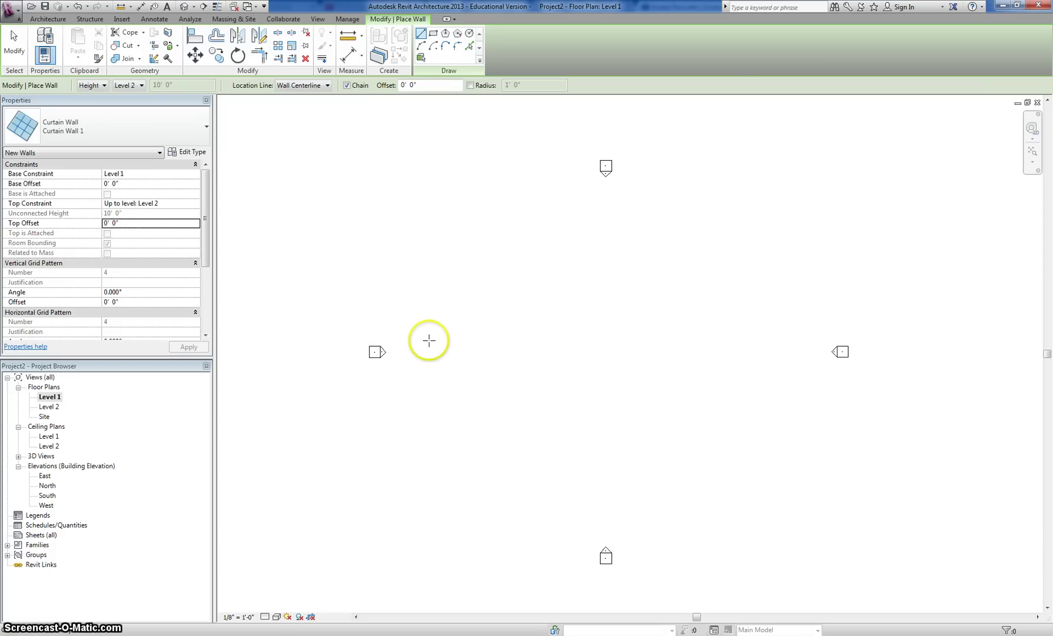
pyautogui.click(461, 341)
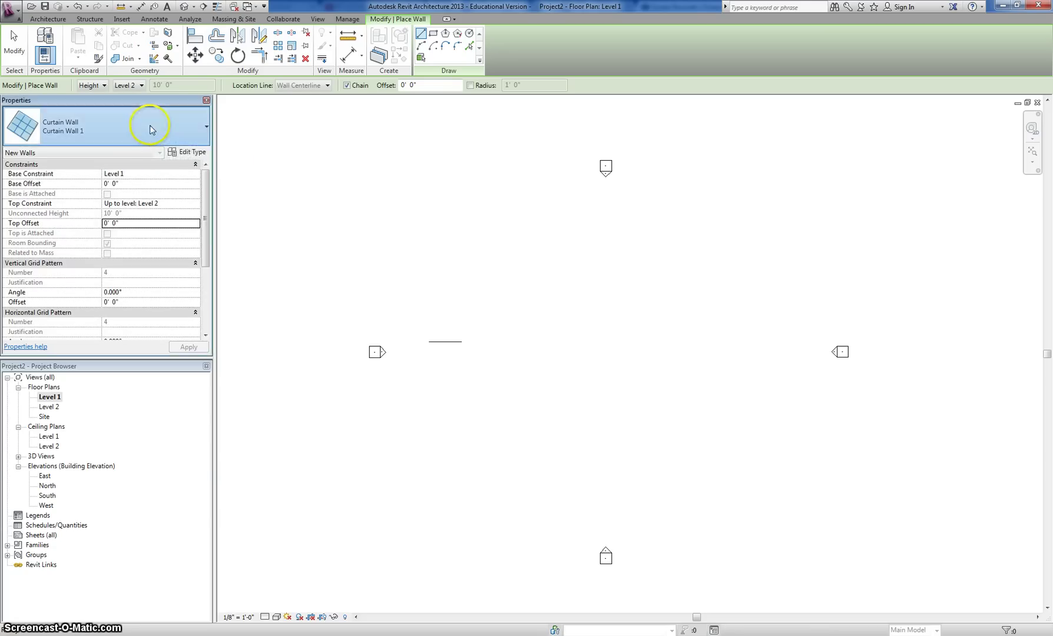
# Step: Draw a short horizontal Exterior Glazing curtain wall in line with the first wall, leaving a small gap to its east
pyautogui.click(152, 129)
pyautogui.click(117, 347)
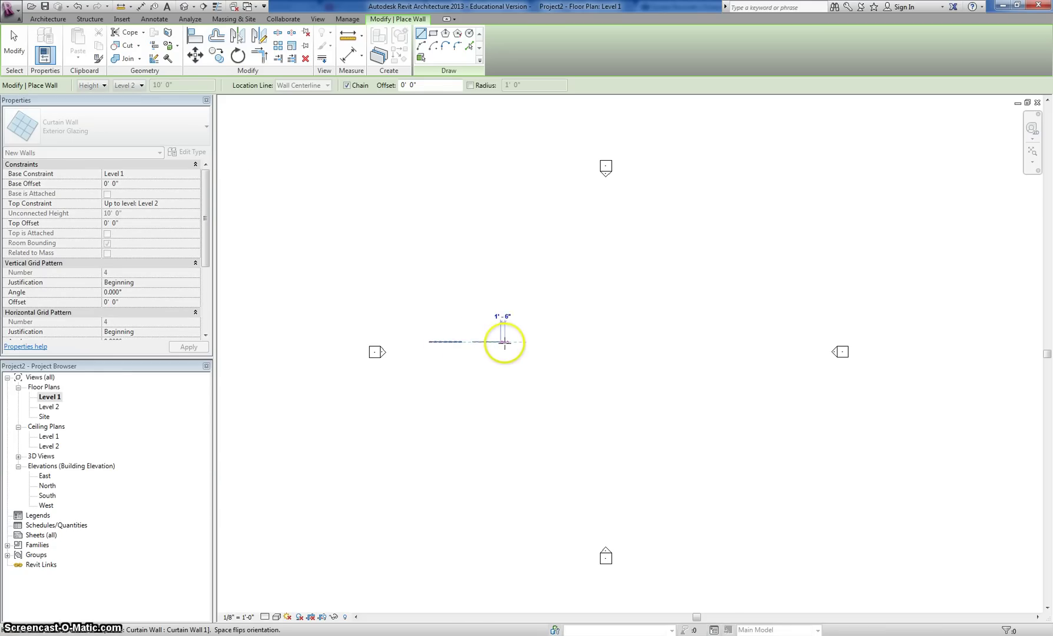
pyautogui.click(500, 343)
# Step: Draw a Storefront curtain wall about 10'-6" long, in line with and east of the Exterior Glazing wall
pyautogui.click(112, 130)
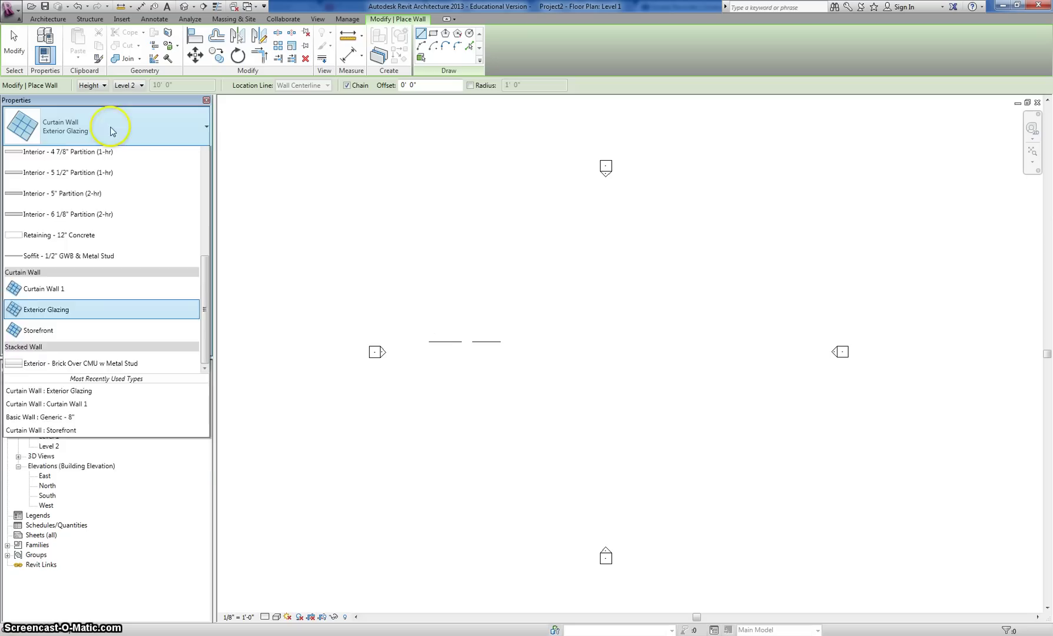
pyautogui.click(76, 371)
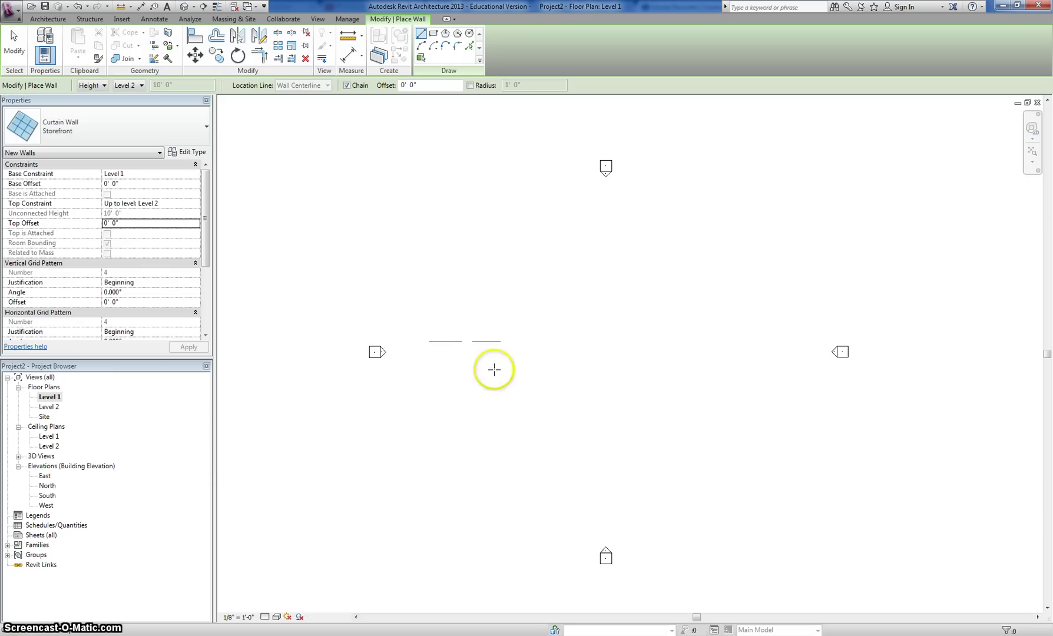
pyautogui.click(512, 341)
pyautogui.click(539, 342)
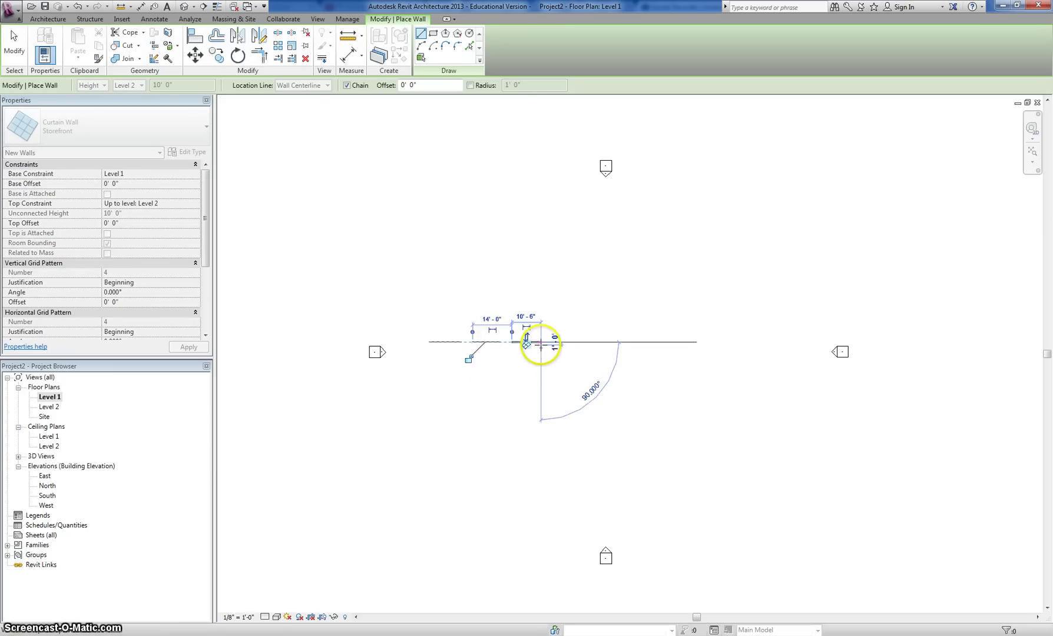
pyautogui.press('Escape')
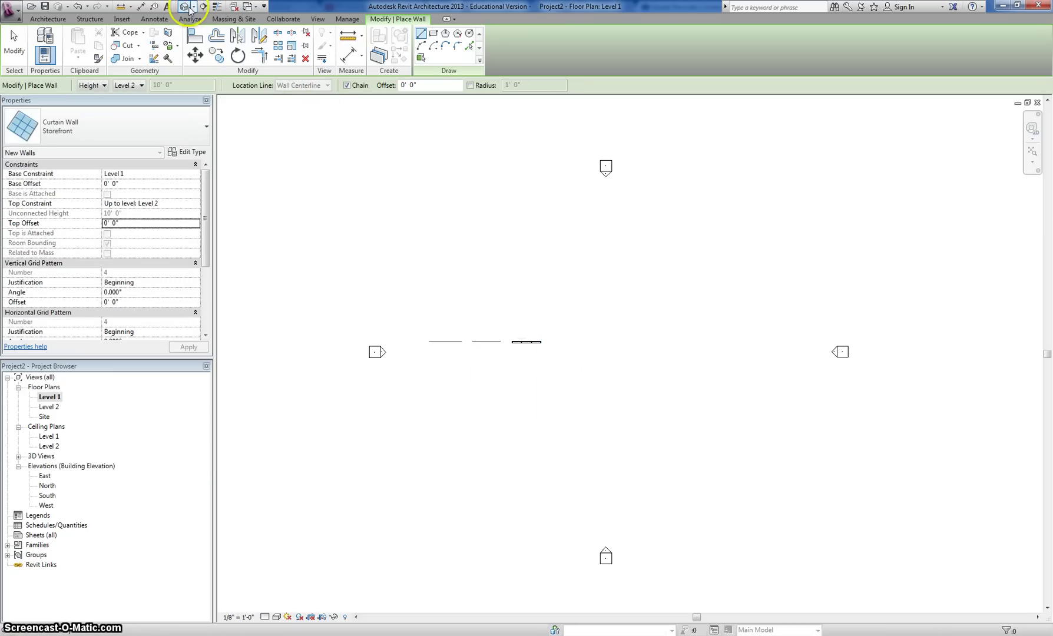
# Step: Open the default 3D view showing the three curtain walls and end wall placement
pyautogui.click(185, 6)
pyautogui.scroll(4, 648, 483)
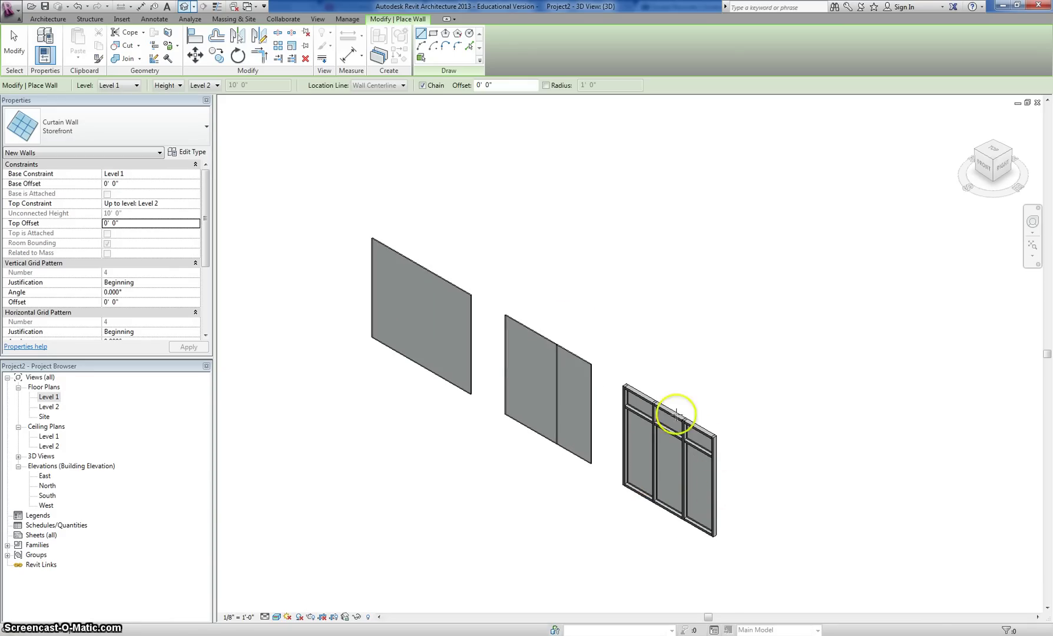
pyautogui.press('Escape')
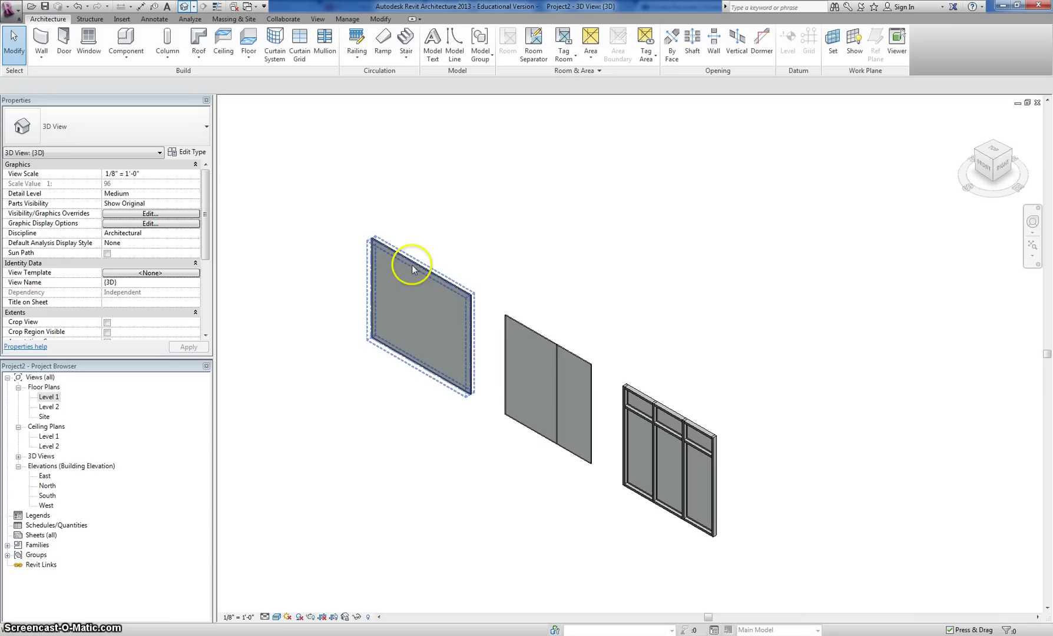
pyautogui.scroll(2, 531, 396)
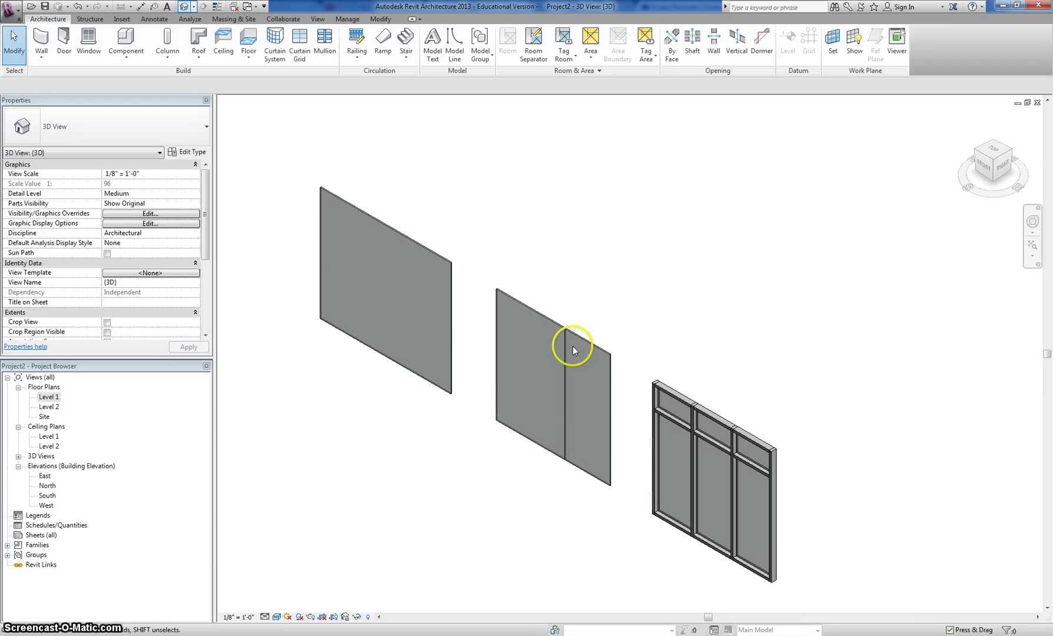
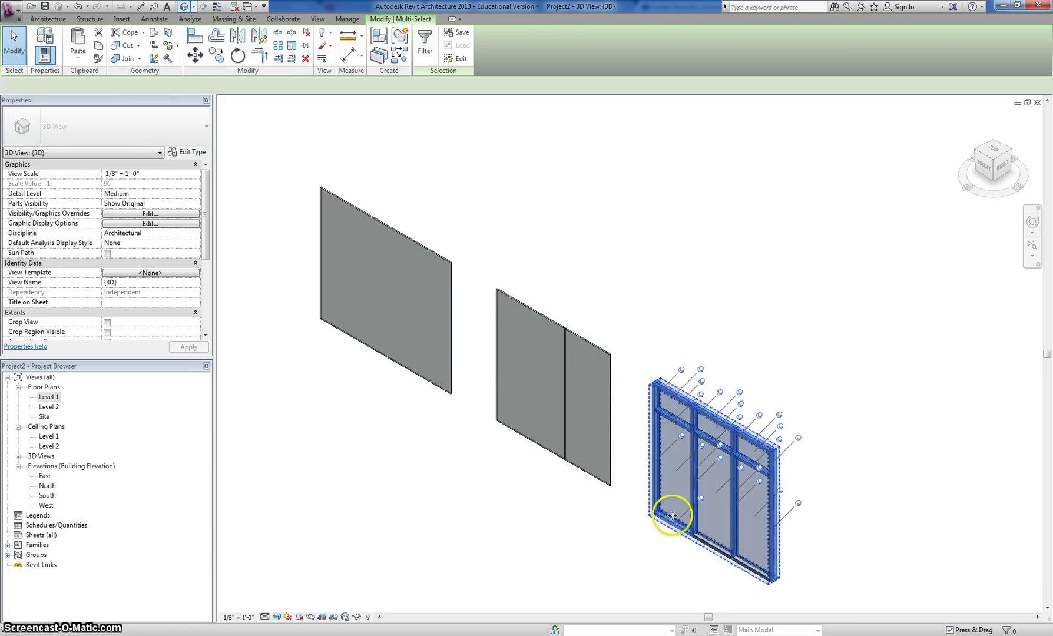
# Step: Delete the Storefront and Exterior Glazing curtain walls, keeping only the plain Curtain Wall 1 wall
pyautogui.click(943, 433)
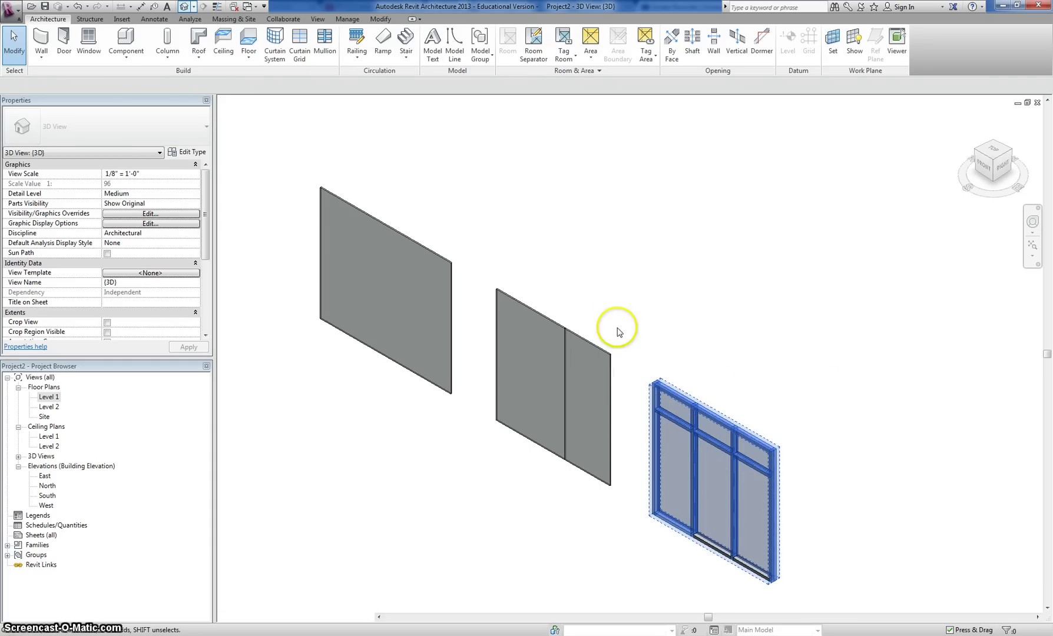
pyautogui.moveTo(607, 312); pyautogui.dragTo(523, 374)
pyautogui.press('Delete')
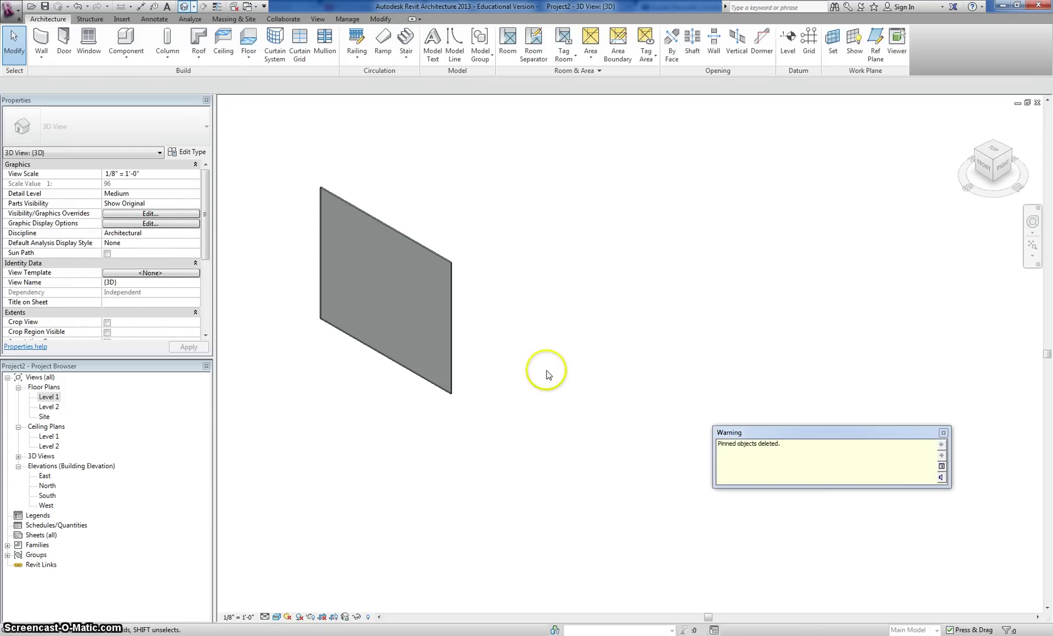
pyautogui.click(941, 425)
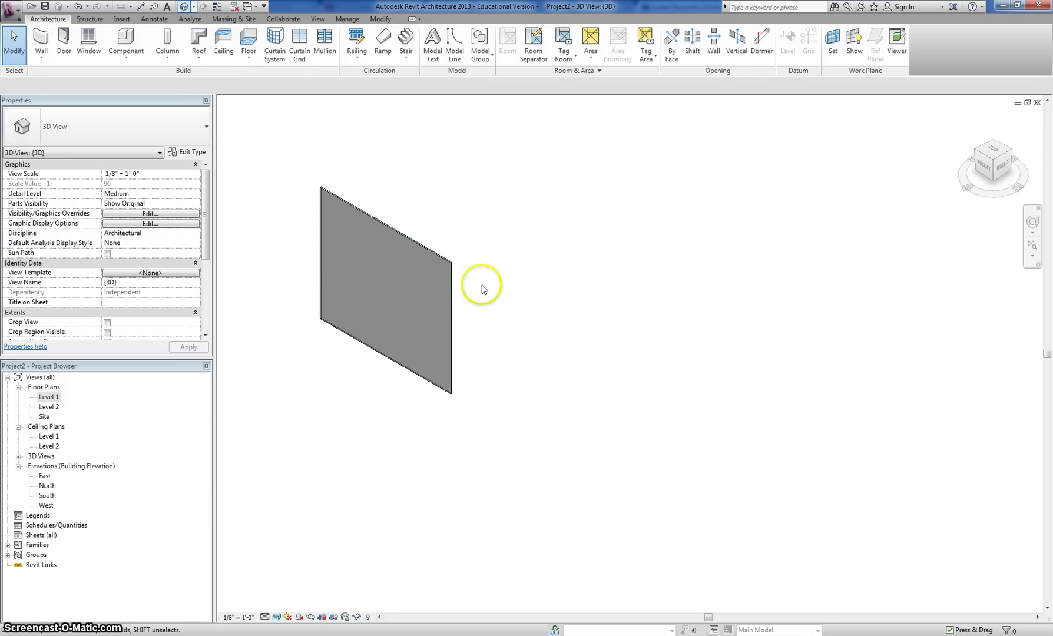
# Step: Add two horizontal curtain grid lines across all segments of the wall, one near its base and one near its top
pyautogui.moveTo(481, 289); pyautogui.dragTo(639, 380, button='middle')
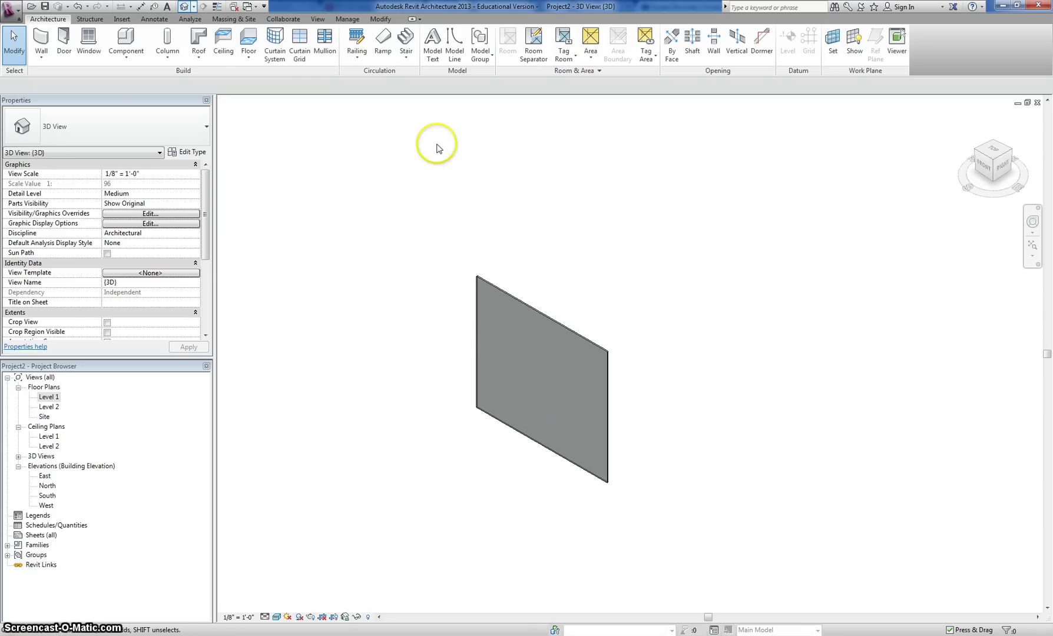
pyautogui.click(301, 53)
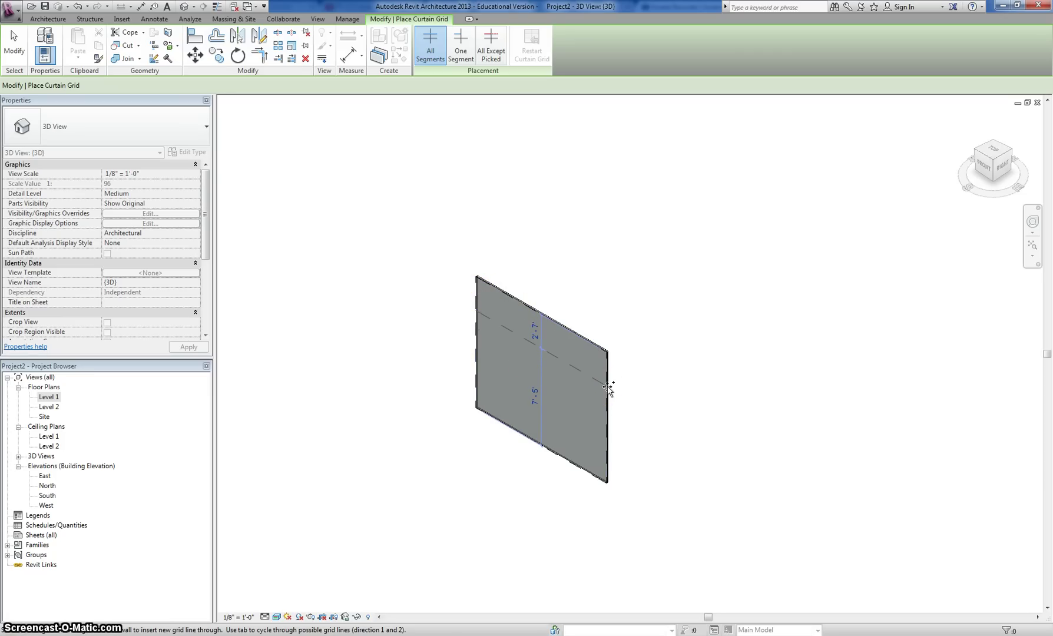
pyautogui.moveTo(604, 356)
pyautogui.mouseDown()
pyautogui.moveTo(583, 341)
pyautogui.moveTo(580, 467)
pyautogui.mouseUp()
pyautogui.moveTo(603, 368)
pyautogui.mouseDown()
pyautogui.moveTo(607, 357)
pyautogui.moveTo(612, 481)
pyautogui.mouseUp()
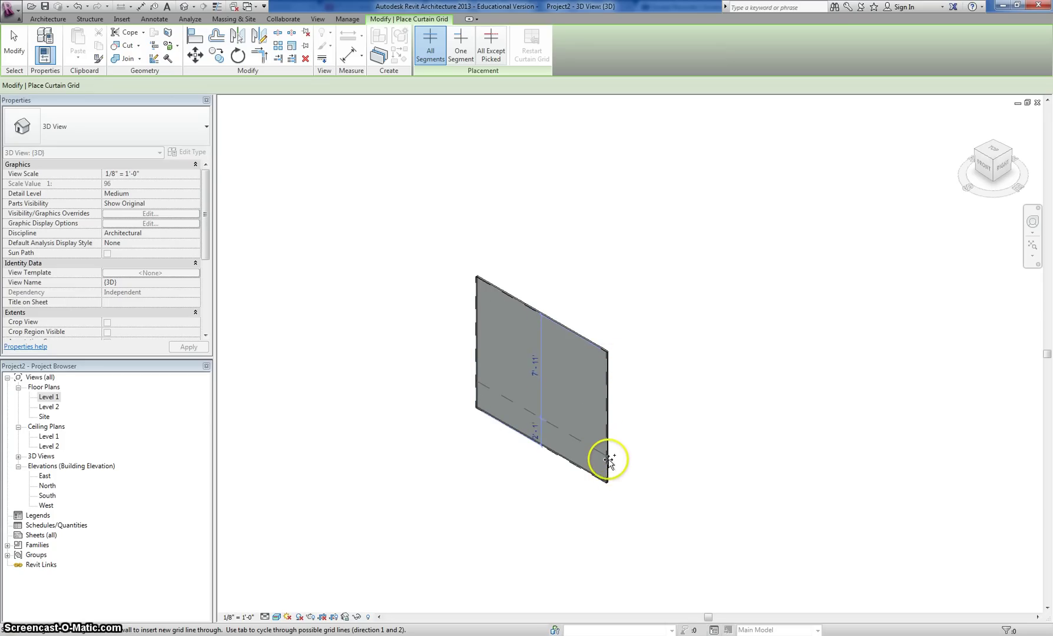
pyautogui.click(606, 462)
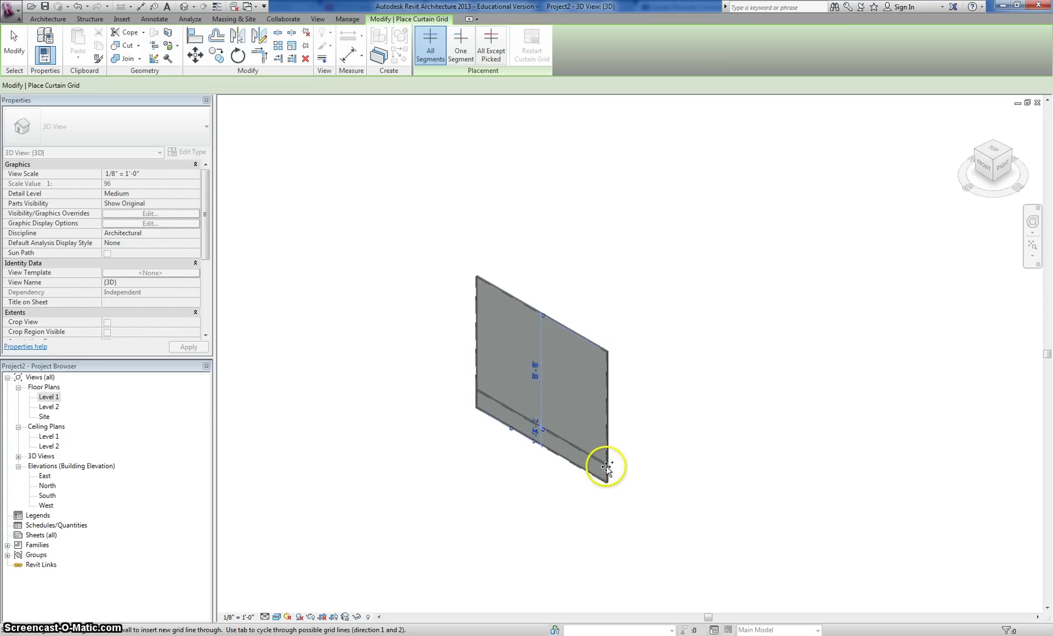
pyautogui.click(607, 367)
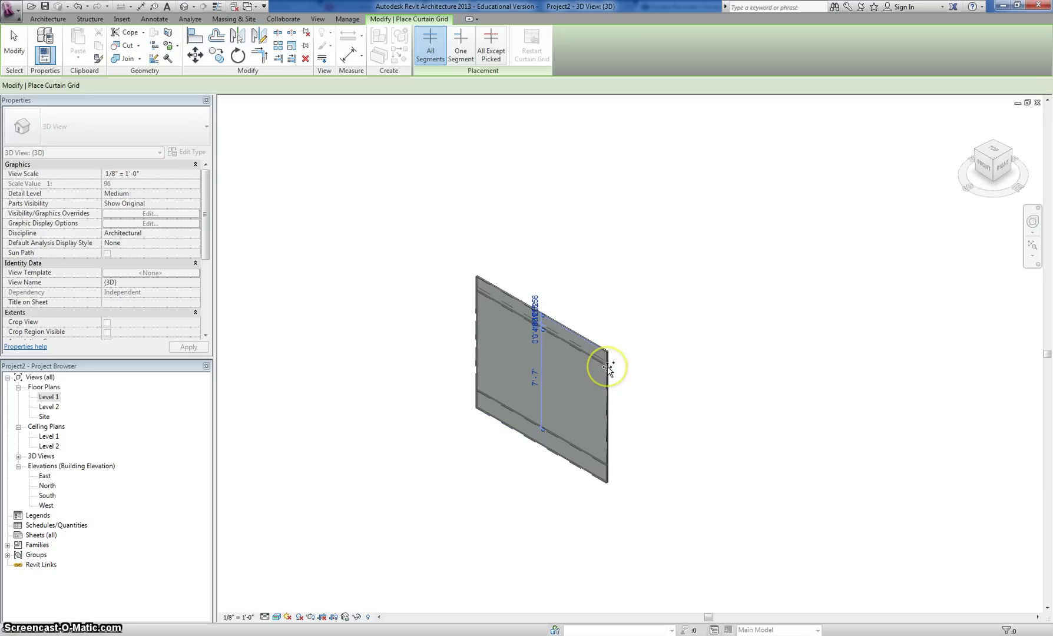
# Step: Add four vertical curtain grid lines, the first about 1'-11" from the wall's left edge and the others about 2'-5" apart
pyautogui.click(497, 289)
pyautogui.click(523, 302)
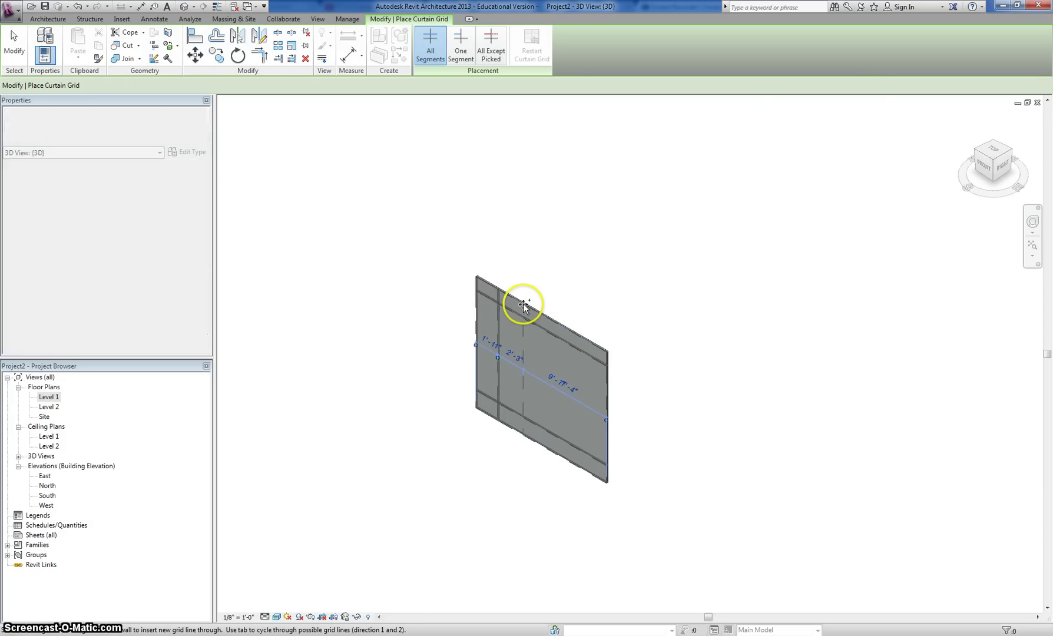
pyautogui.click(551, 320)
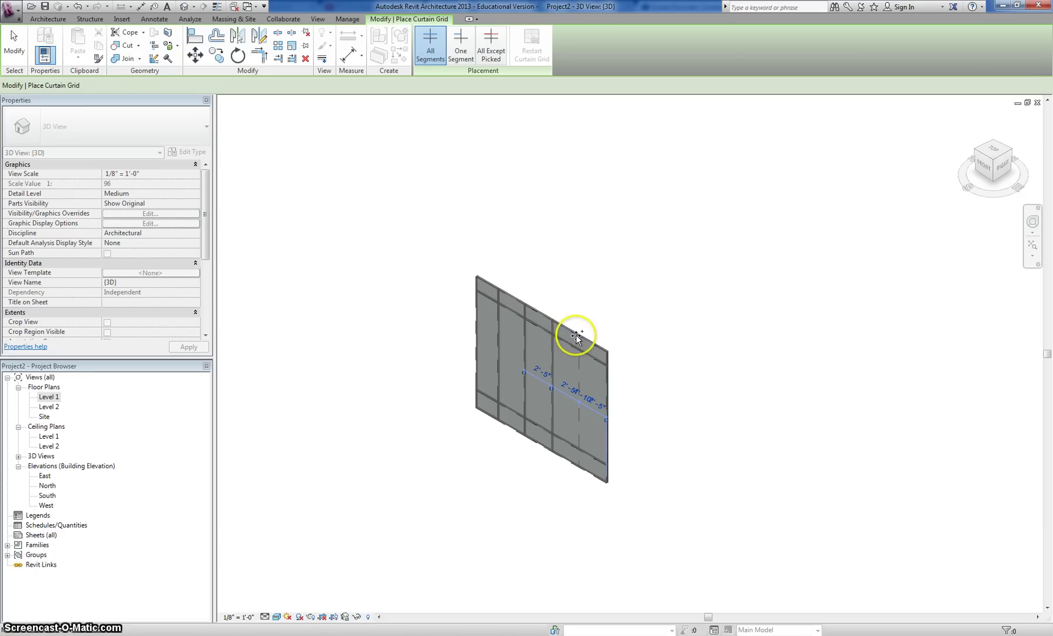
pyautogui.click(578, 336)
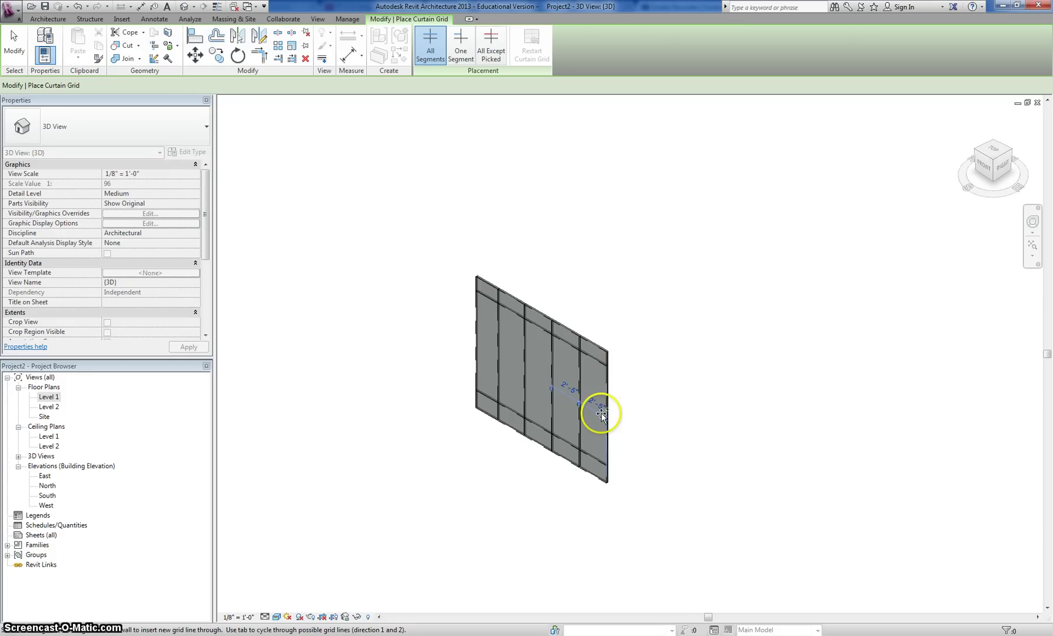
pyautogui.press('Escape')
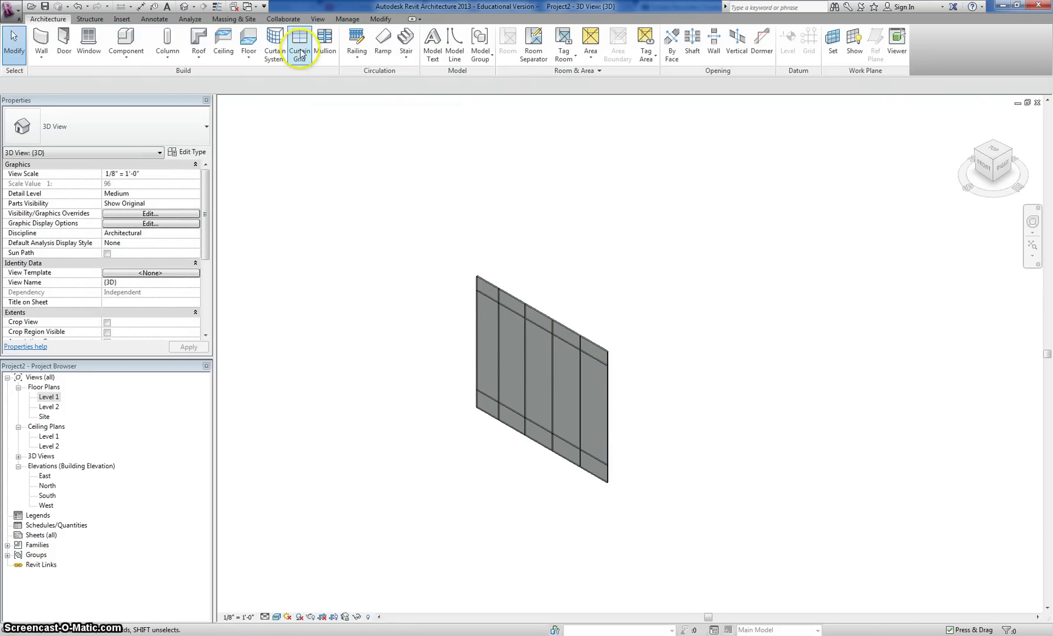
# Step: Add a third horizontal curtain grid line about 1'-9" below the upper horizontal grid line
pyautogui.click(291, 43)
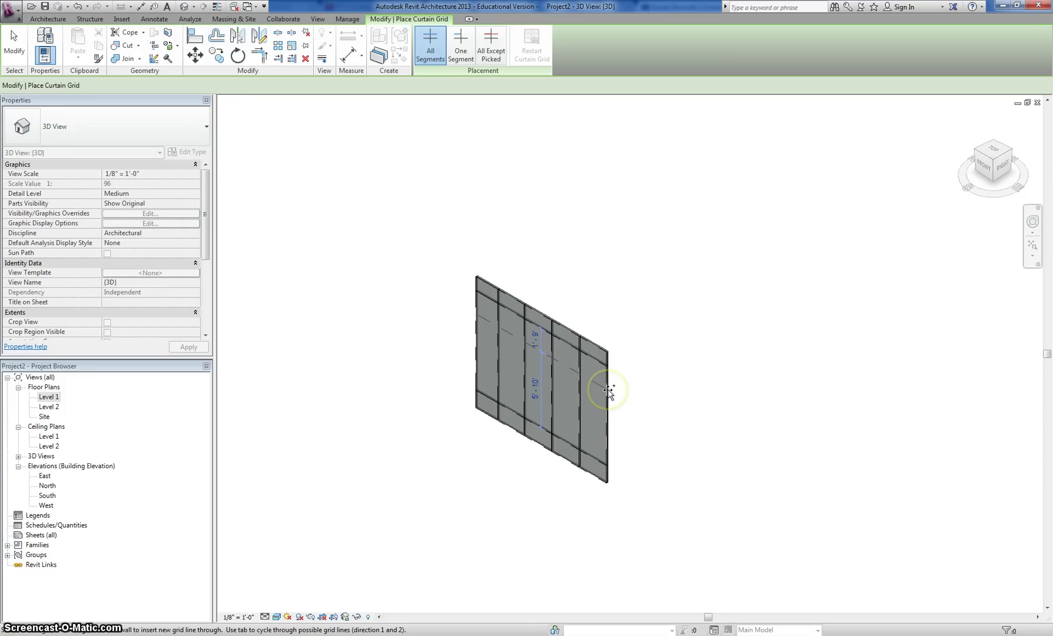
pyautogui.click(558, 359)
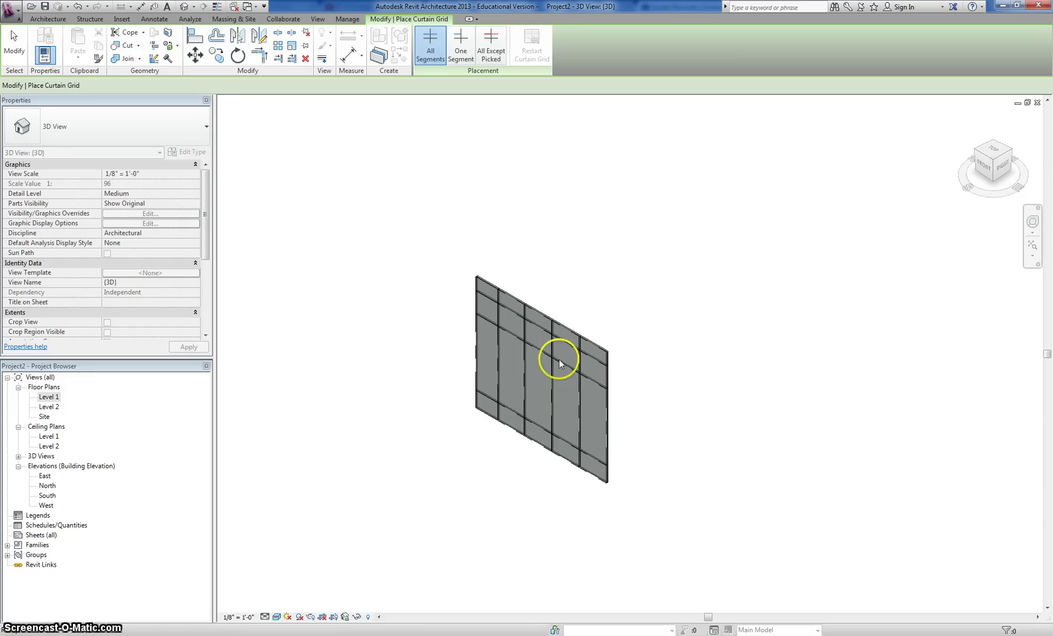
pyautogui.scroll(2, 542, 397)
pyautogui.press('Escape')
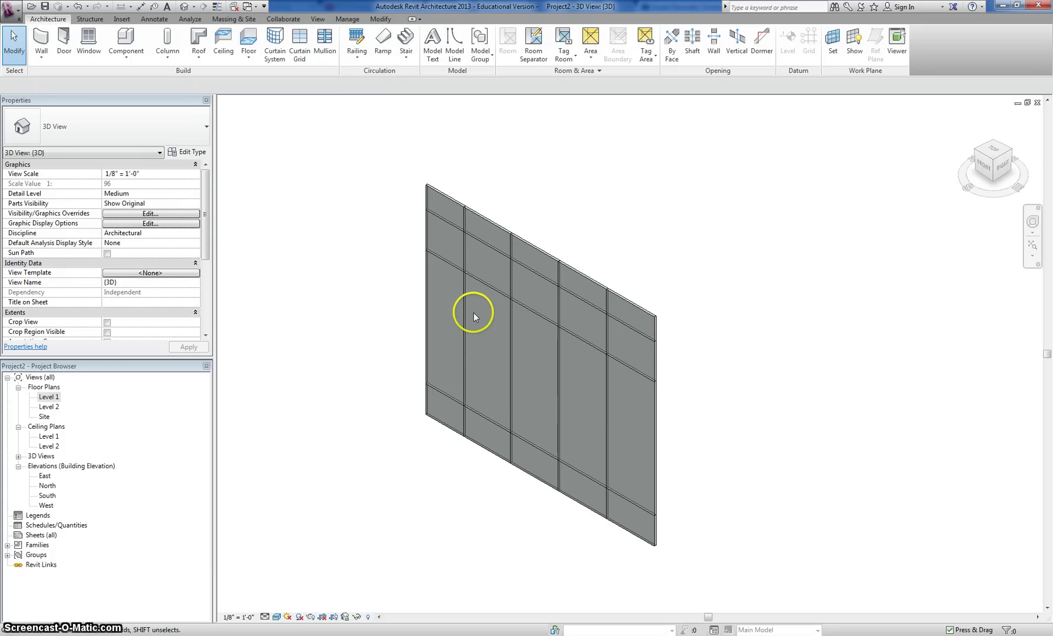
# Step: Remove the segments of the second vertical grid line from the left that lie below the middle horizontal grid line
pyautogui.click(510, 382)
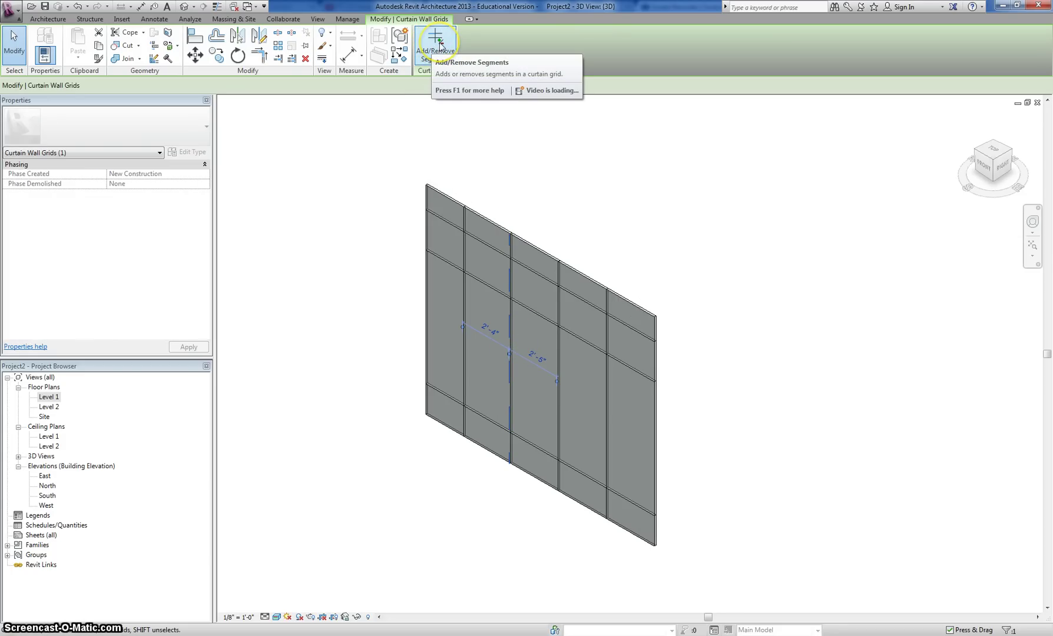
pyautogui.click(439, 44)
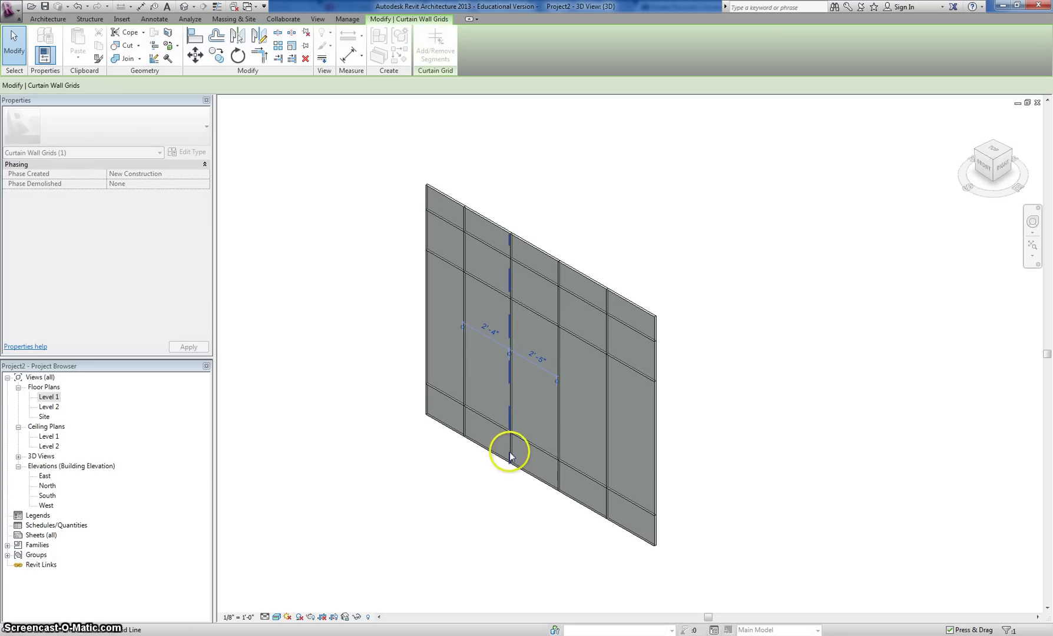
pyautogui.click(509, 412)
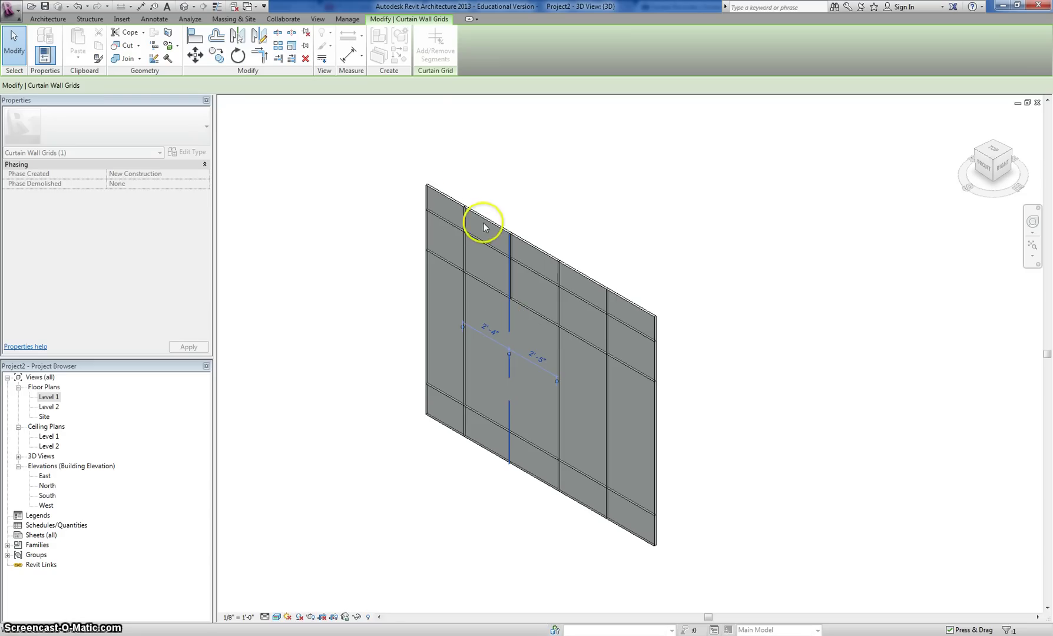
pyautogui.press('Escape')
pyautogui.press('Escape')
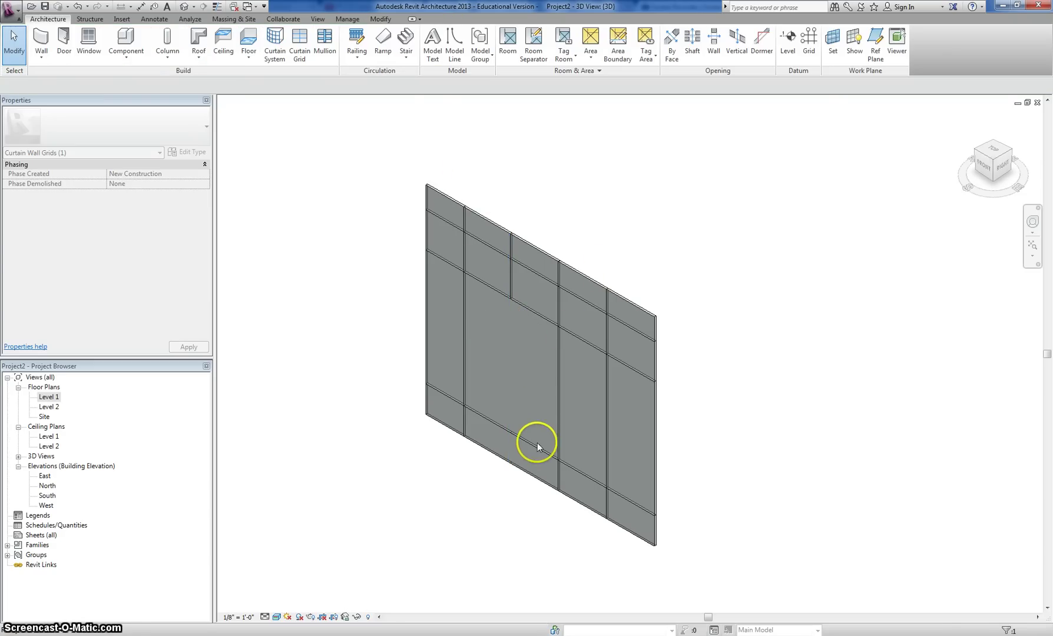
# Step: Remove the lowest horizontal grid line's segments between the first and third vertical grid lines from the left
pyautogui.click(531, 442)
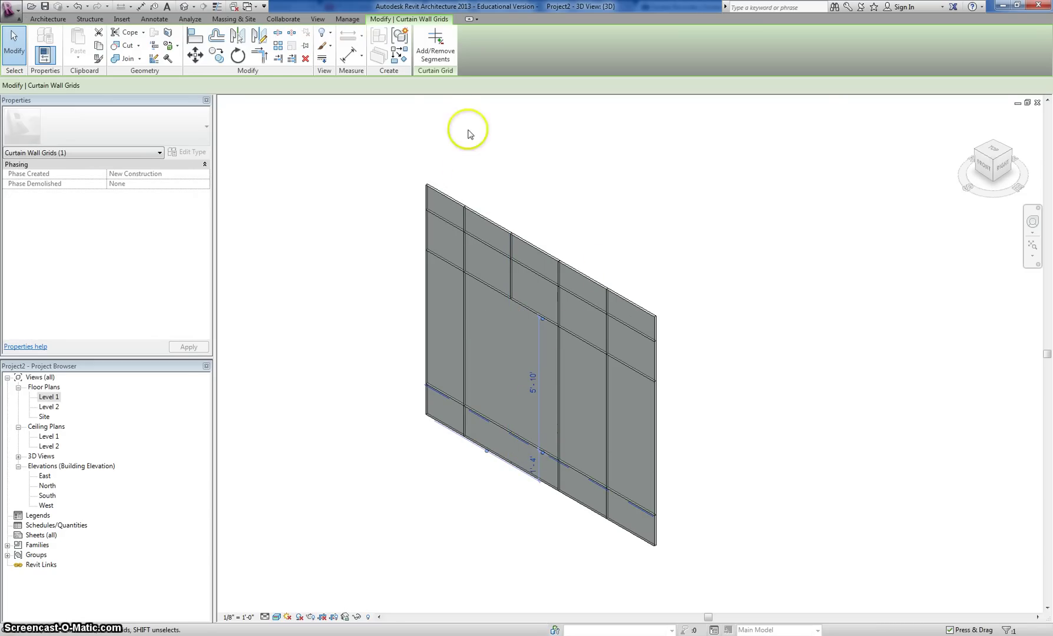
pyautogui.click(434, 52)
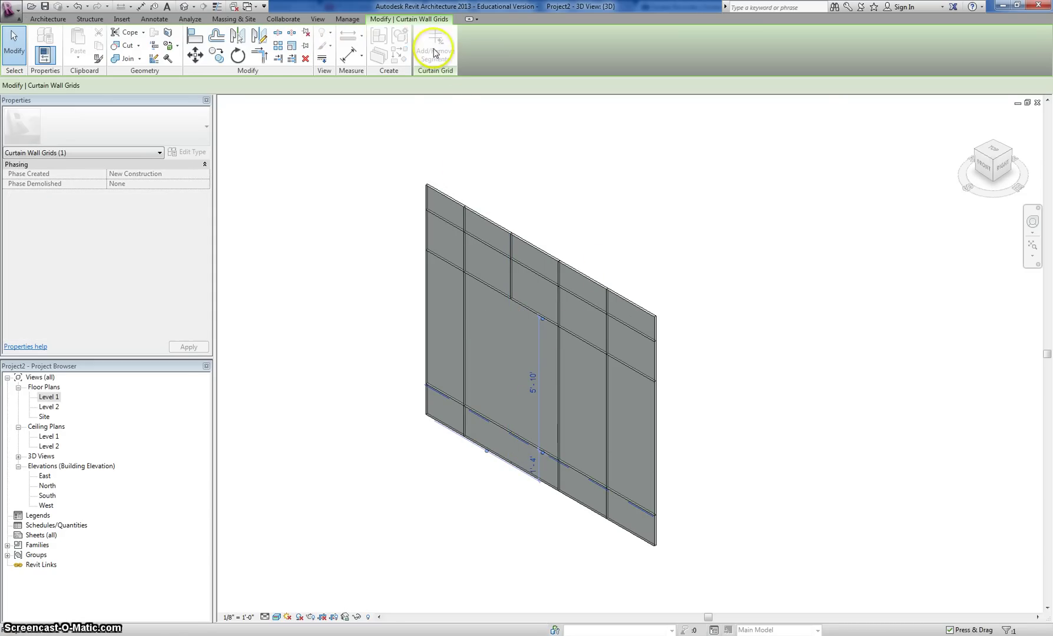
pyautogui.click(491, 423)
pyautogui.press('Escape')
pyautogui.press('Escape')
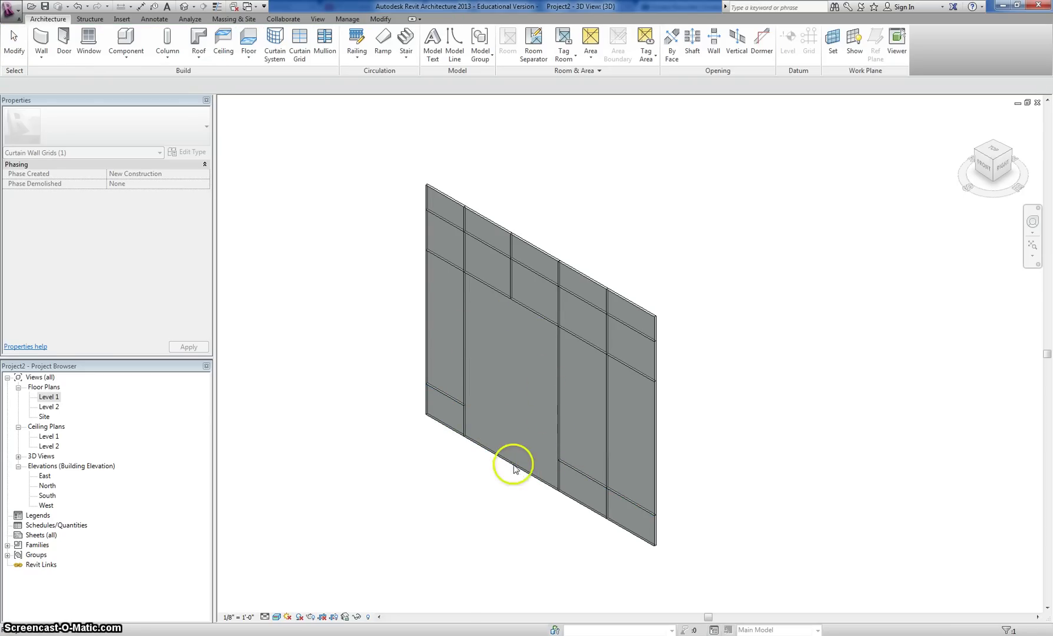
pyautogui.press('Escape')
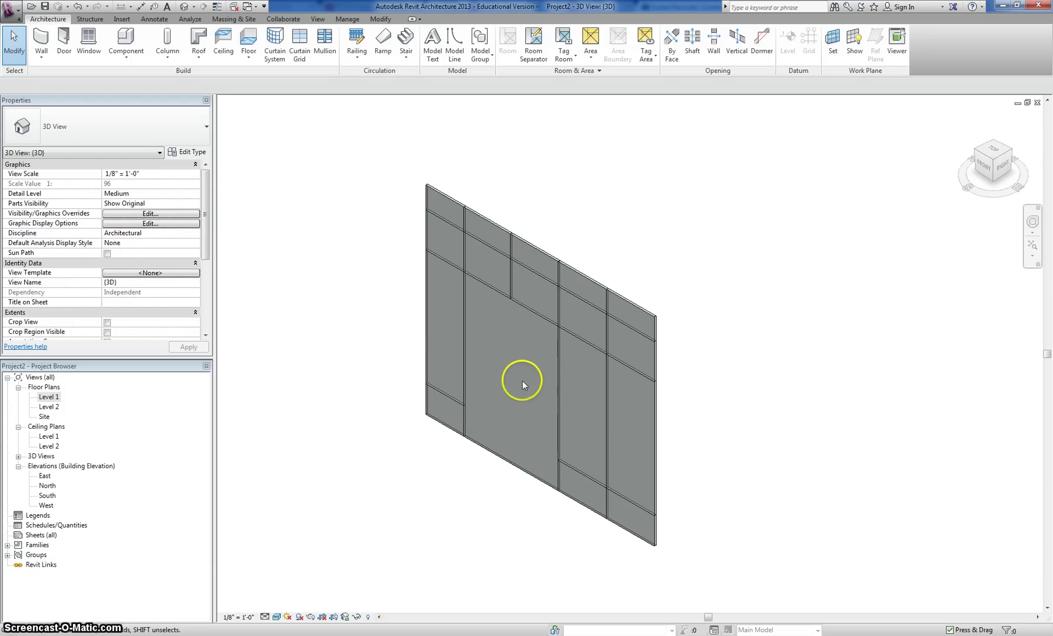
# Step: Open the Level 1 floor plan and review the door types available for placement in the curtain wall
pyautogui.click(65, 39)
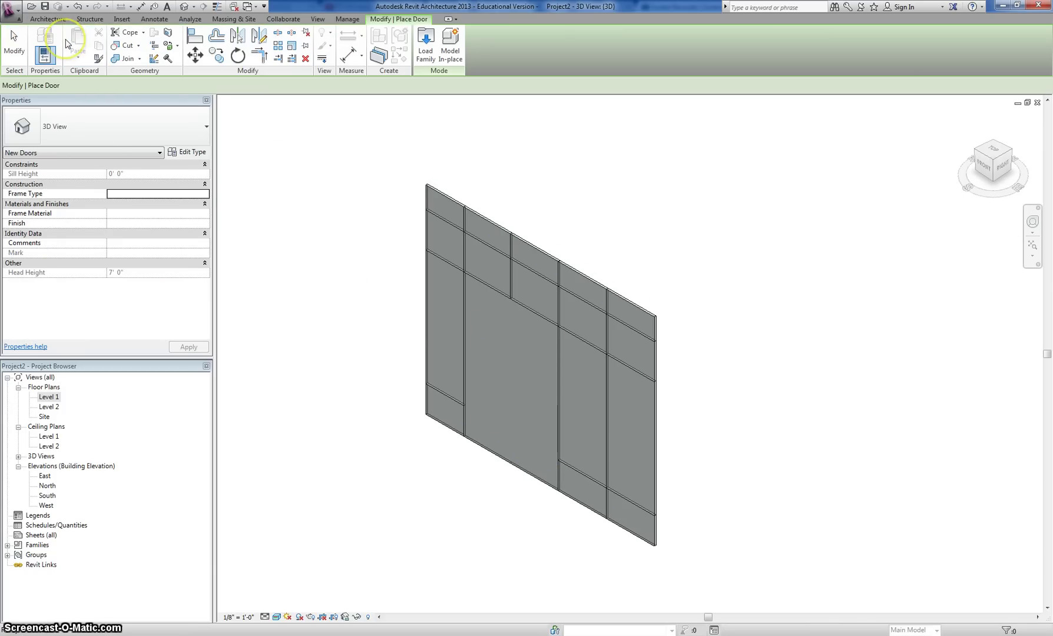
pyautogui.doubleClick(50, 396)
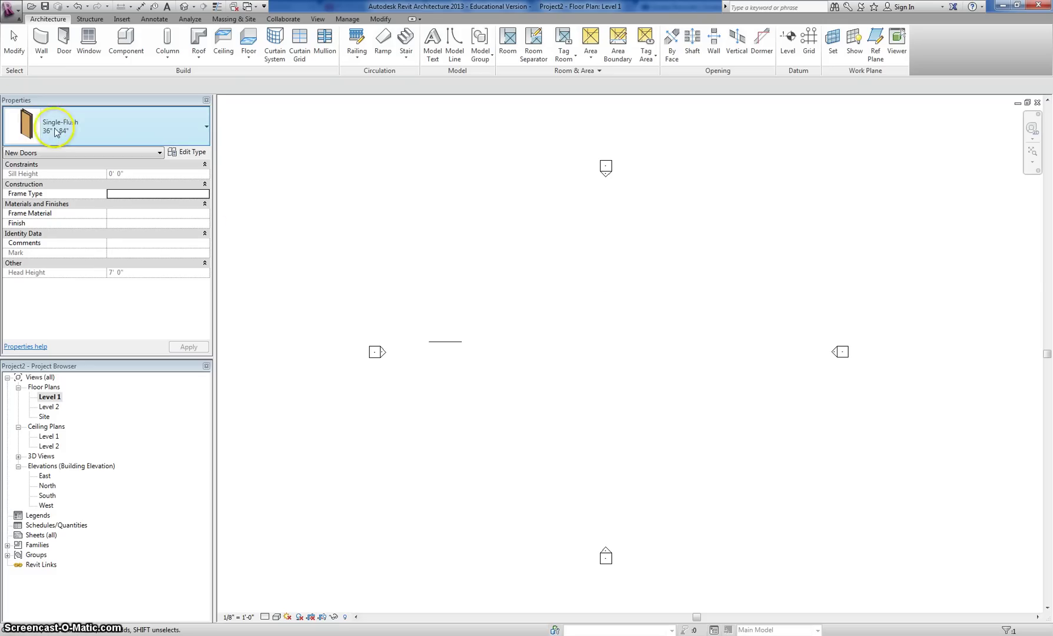
pyautogui.scroll(5, 448, 352)
pyautogui.press('Escape')
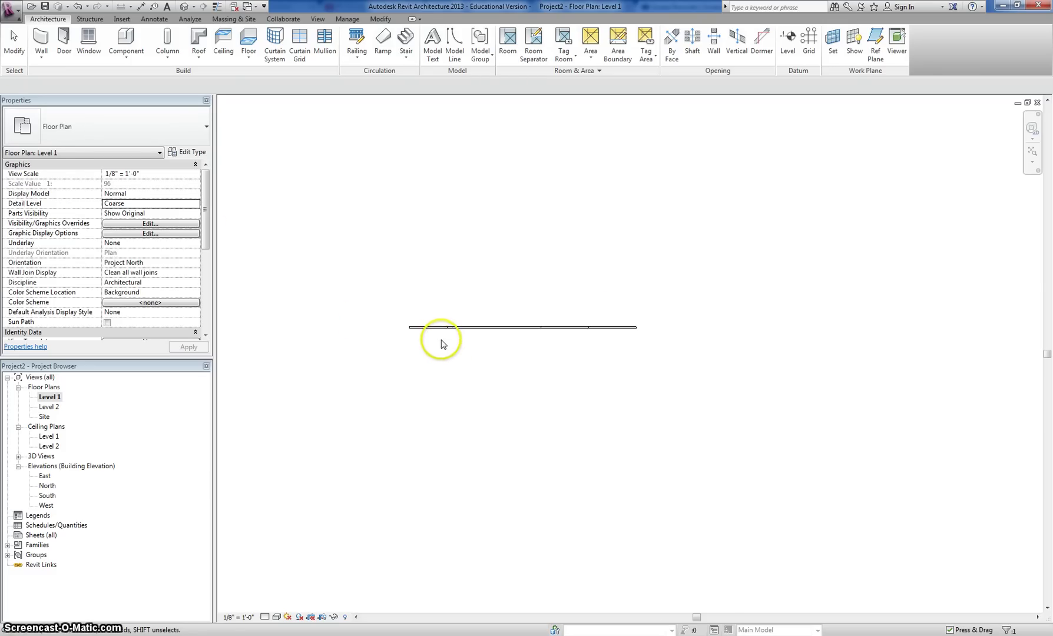
pyautogui.click(64, 40)
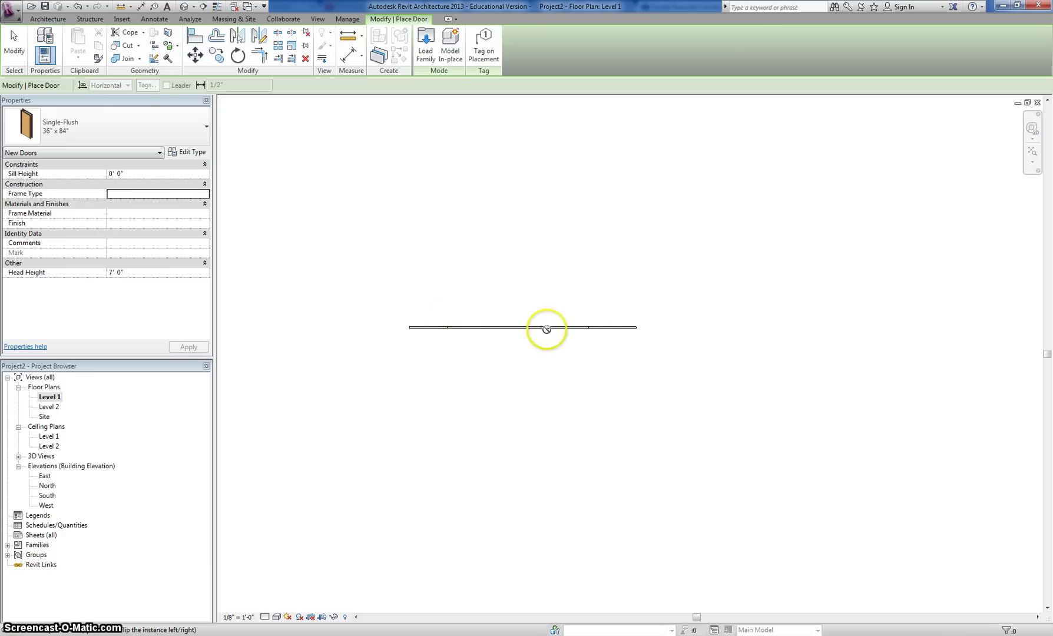
pyautogui.click(167, 132)
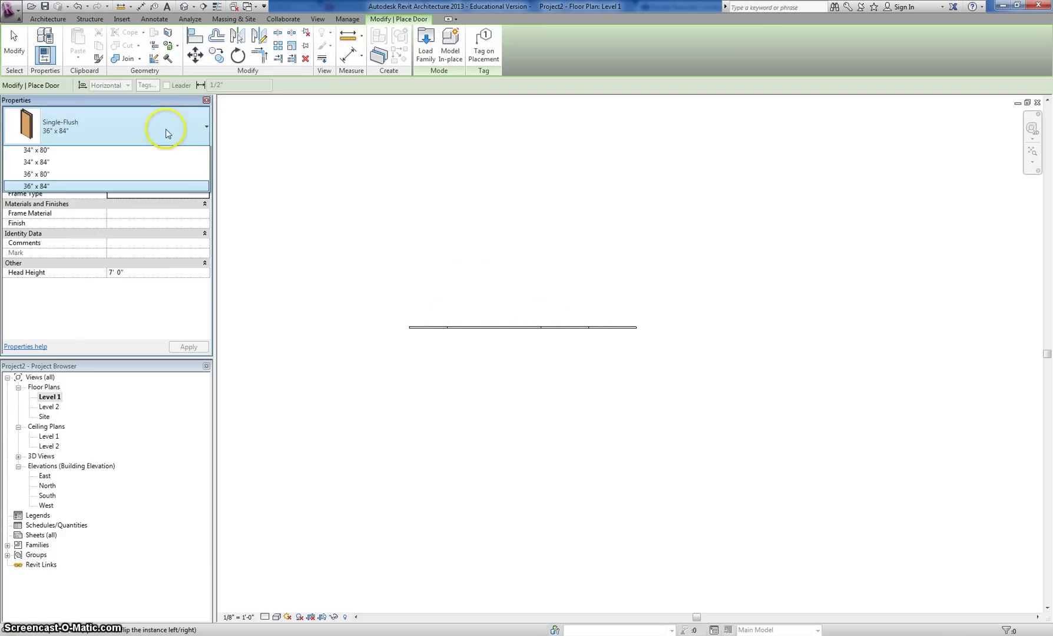
# Step: Load the Curtain Wall Dbl Glass.rfa family from the Doors folder of the US Imperial library
pyautogui.click(425, 47)
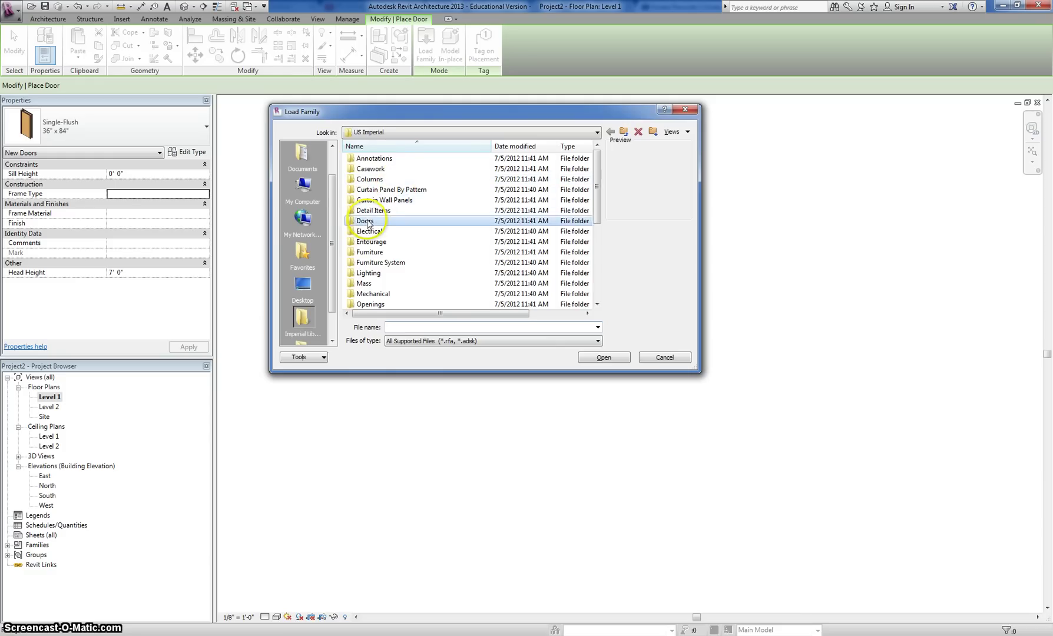
pyautogui.doubleClick(366, 222)
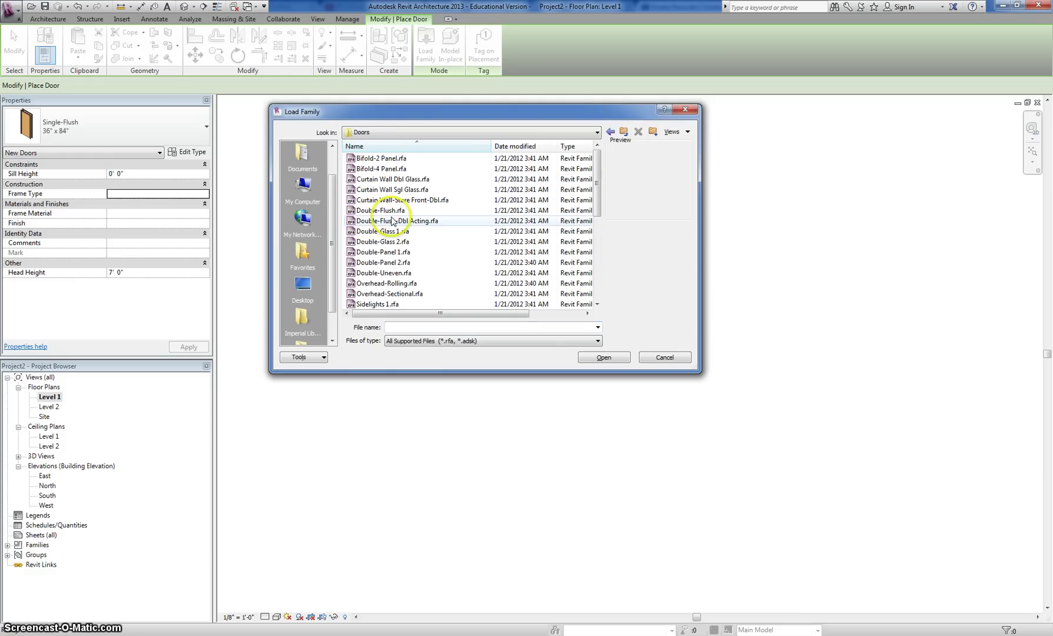
pyautogui.click(387, 190)
pyautogui.click(389, 199)
pyautogui.click(378, 179)
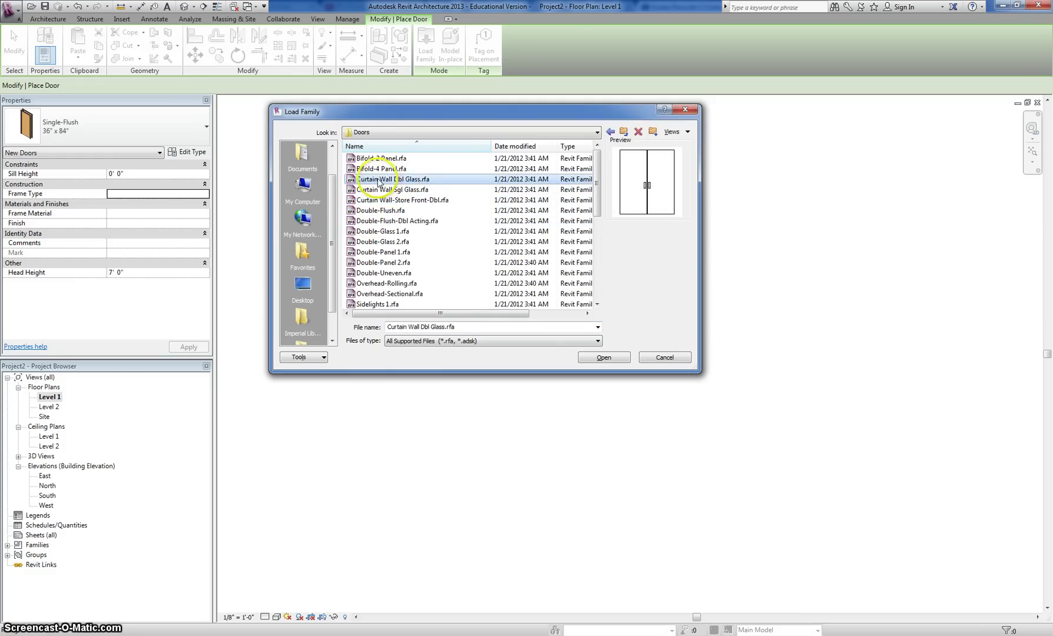
pyautogui.click(604, 358)
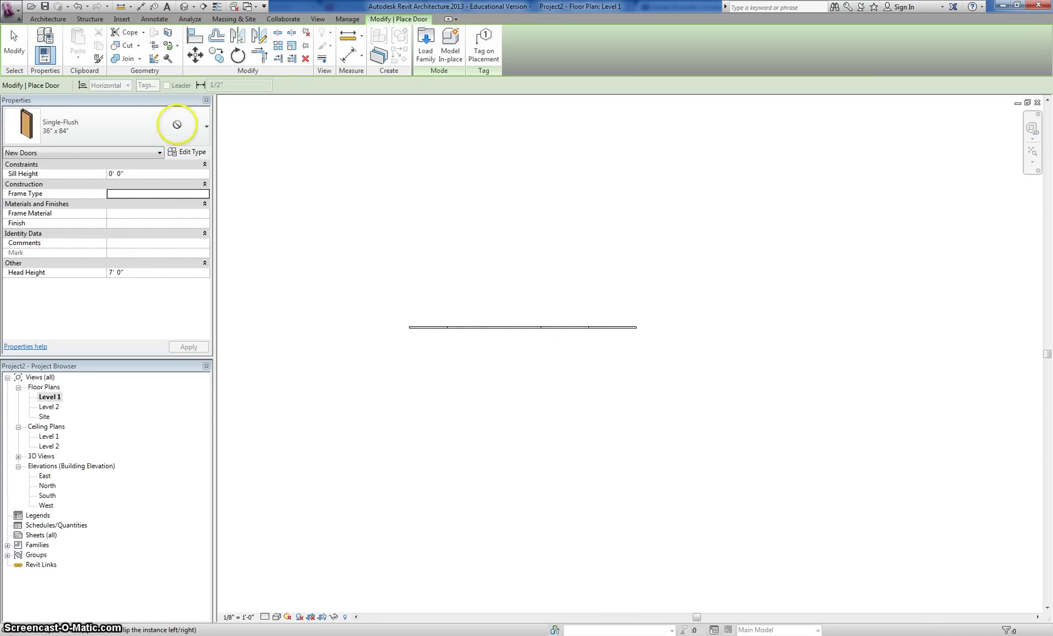
# Step: Check the available door types for the loaded curtain wall double glass door, then leave door placement
pyautogui.click(109, 135)
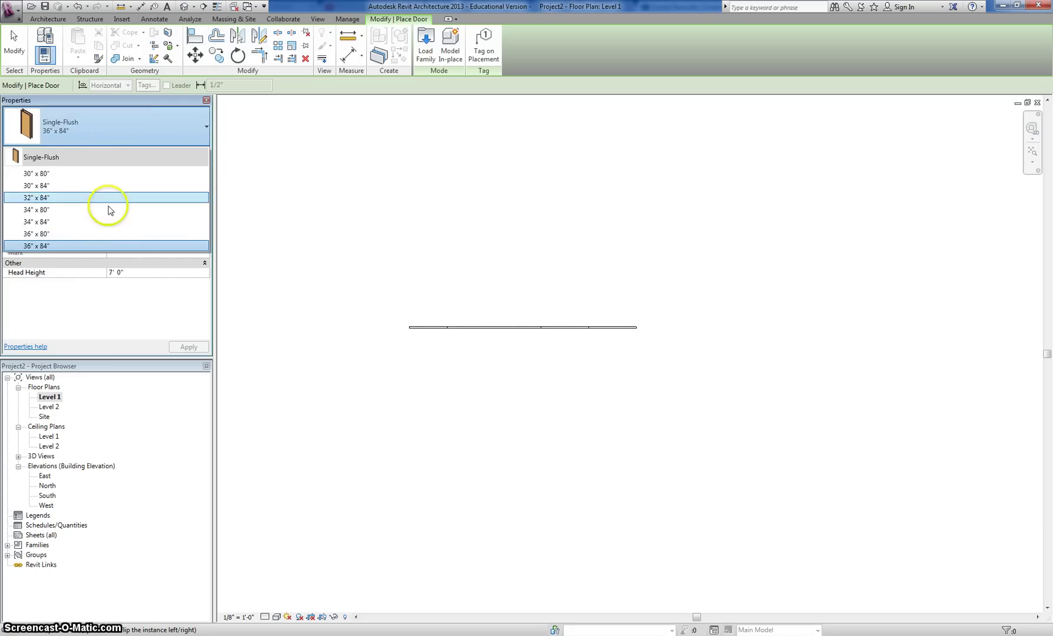
pyautogui.click(169, 113)
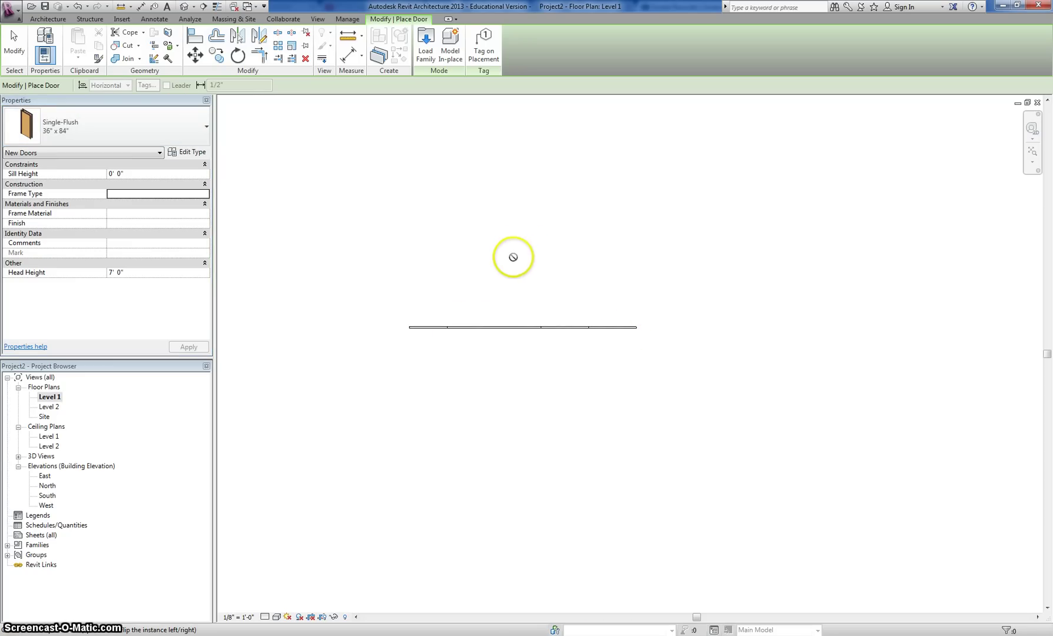
pyautogui.press('Escape')
# Step: In the 3D view, change the large panel reaching the wall's base to the Curtain Wall Dbl Glass door type
pyautogui.click(187, 8)
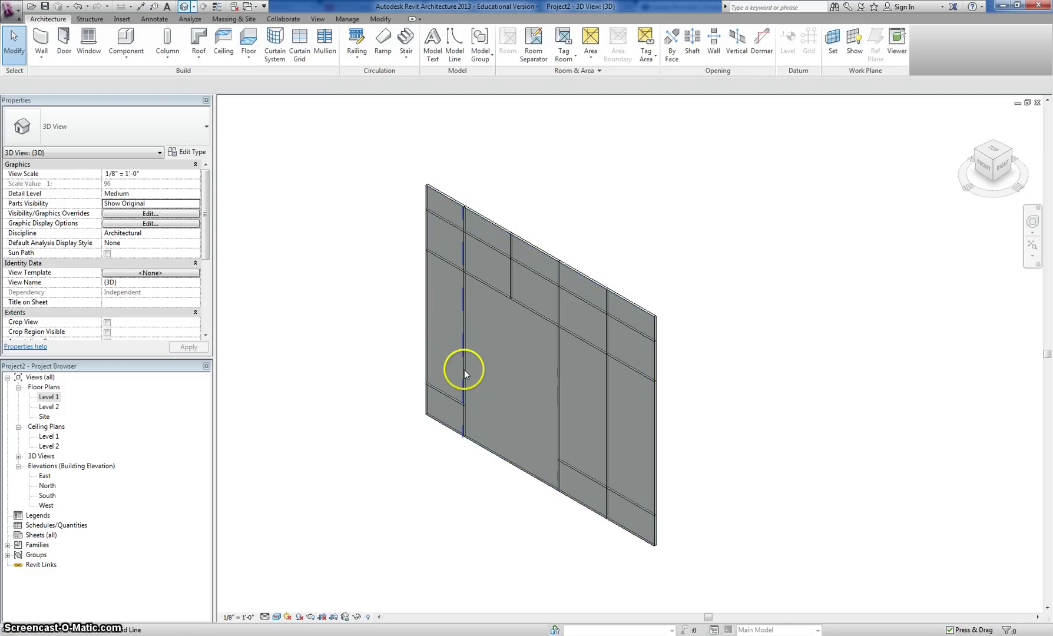
pyautogui.press('Tab')
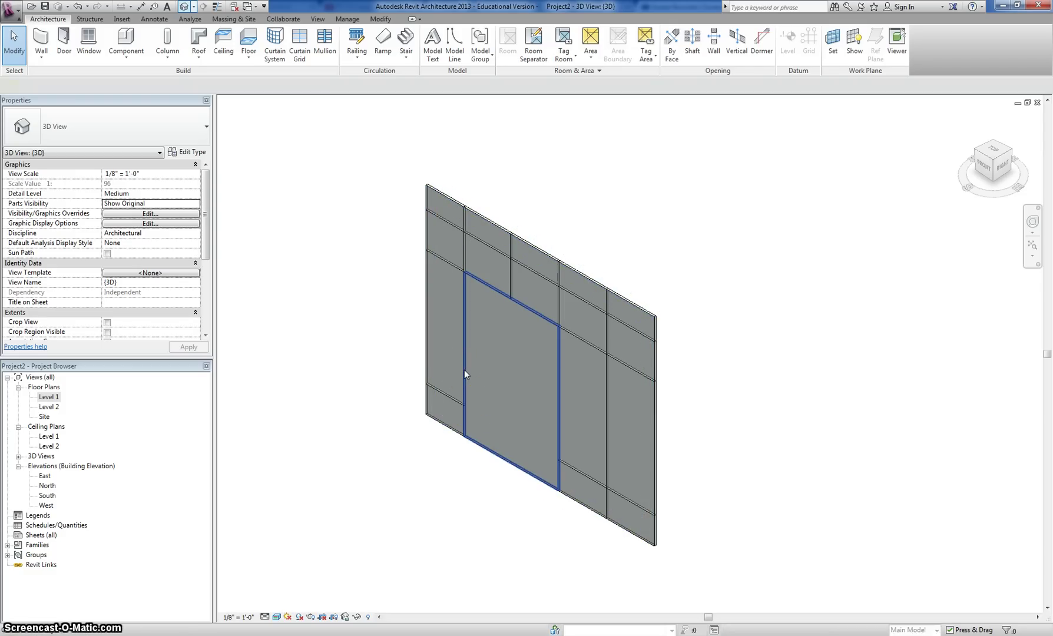
pyautogui.click(464, 370)
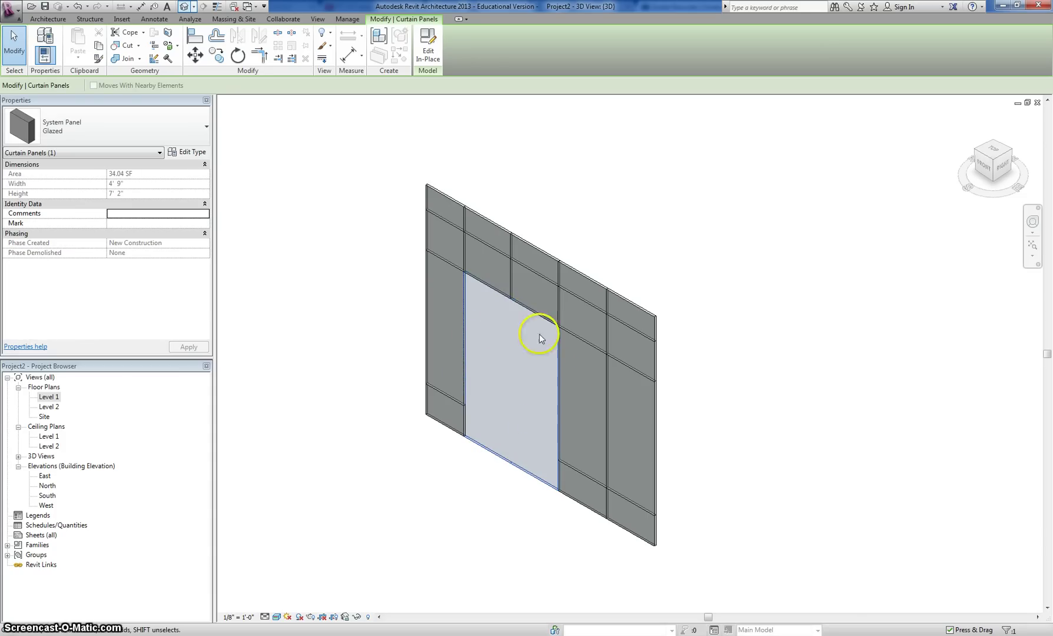
pyautogui.click(152, 134)
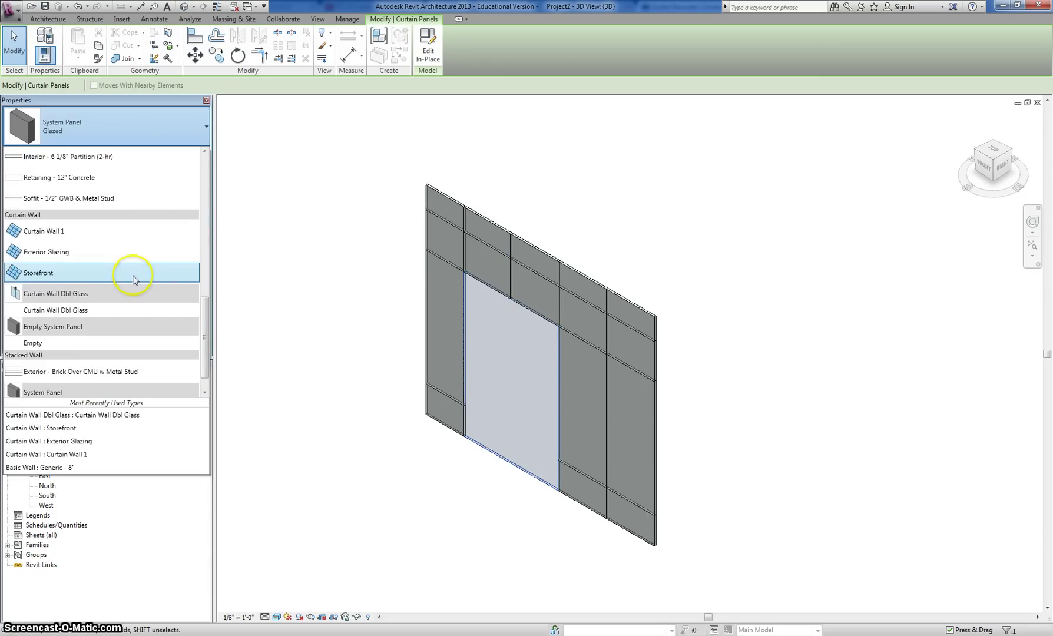
pyautogui.click(76, 312)
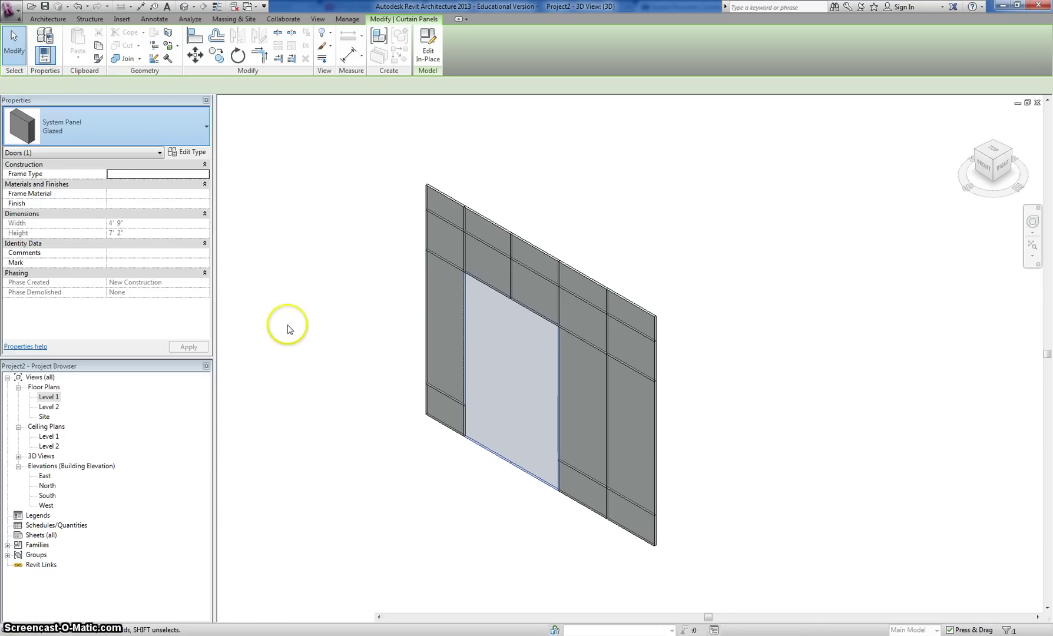
pyautogui.click(298, 327)
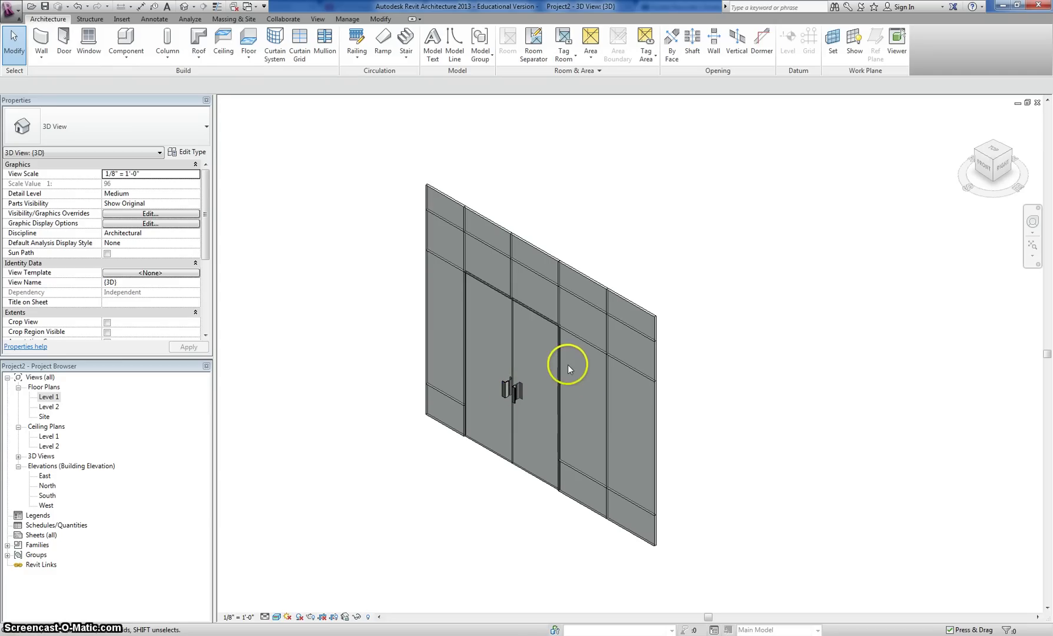
# Step: Measure the middle horizontal grid line's position from the wall's base and set that distance to 7'
pyautogui.click(578, 338)
pyautogui.click(693, 369)
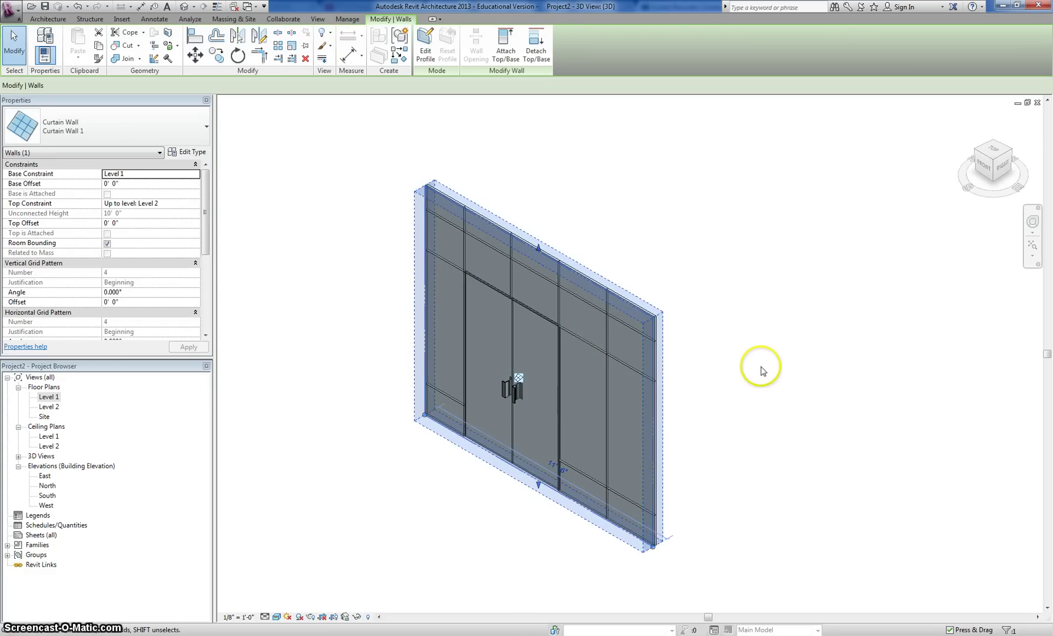
pyautogui.click(589, 347)
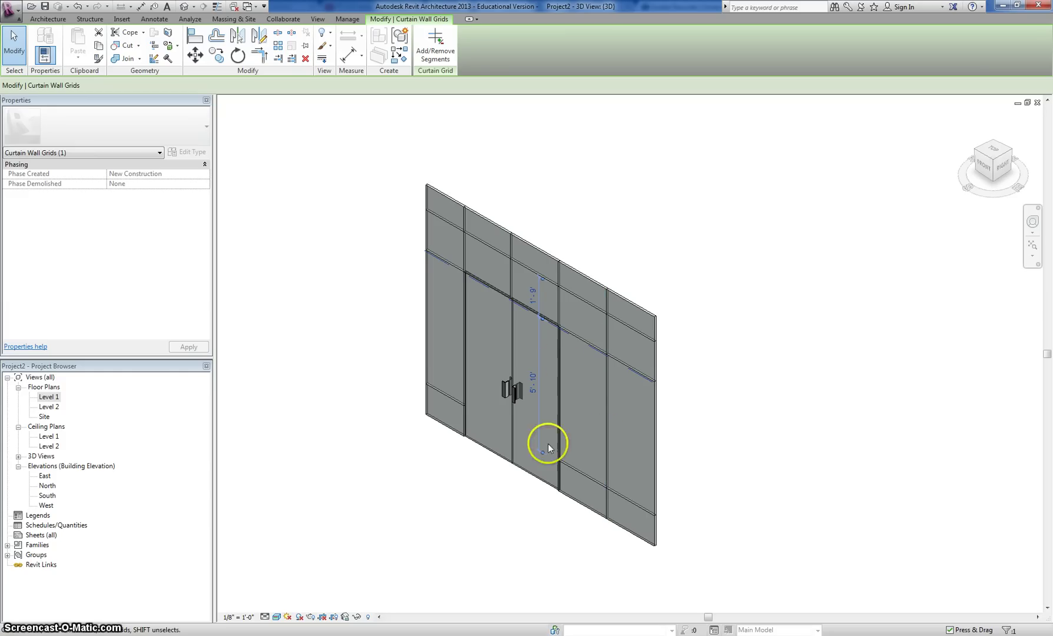
pyautogui.moveTo(542, 452); pyautogui.dragTo(542, 483)
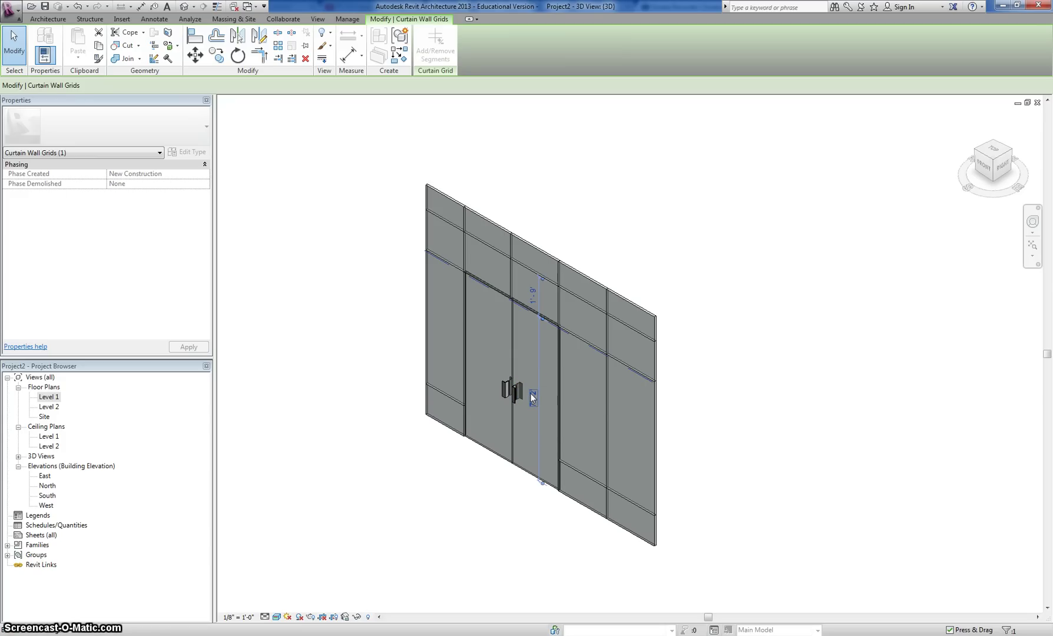
pyautogui.click(531, 393)
pyautogui.write('7')
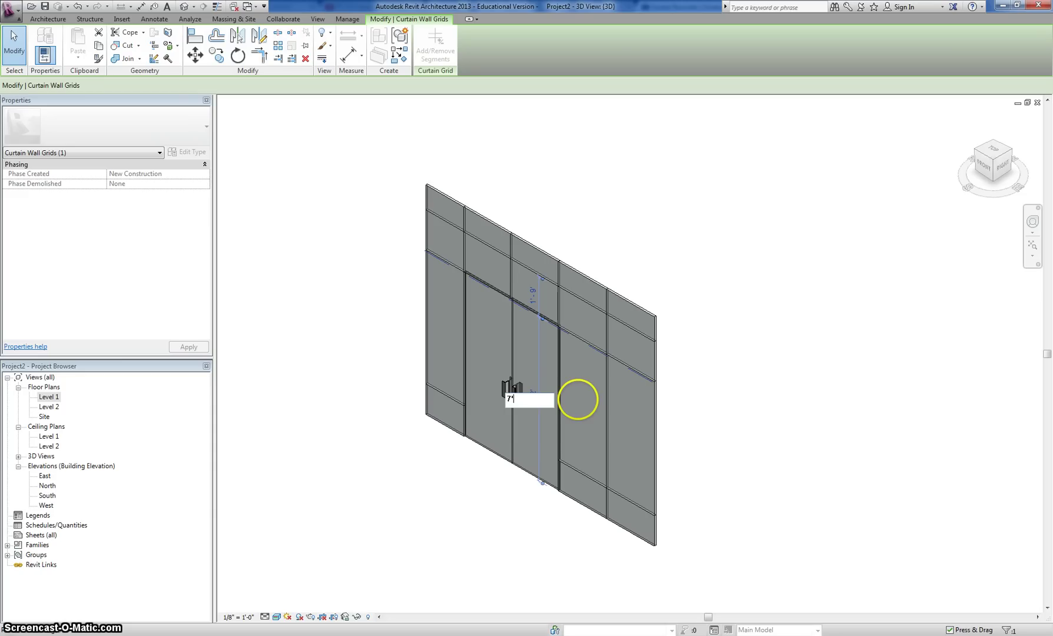
pyautogui.press('Return')
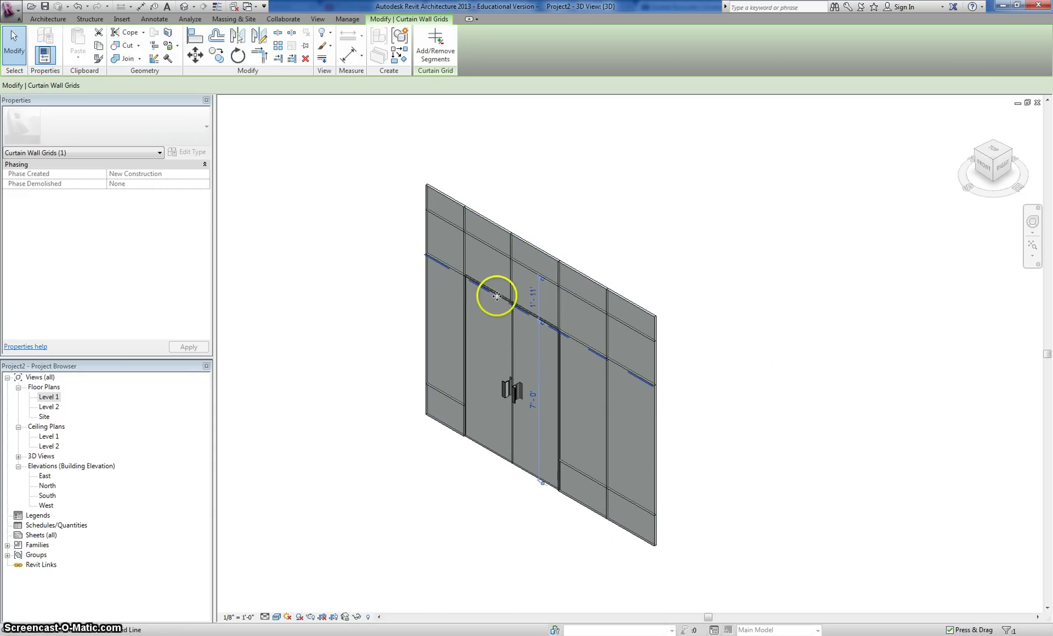
pyautogui.click(717, 380)
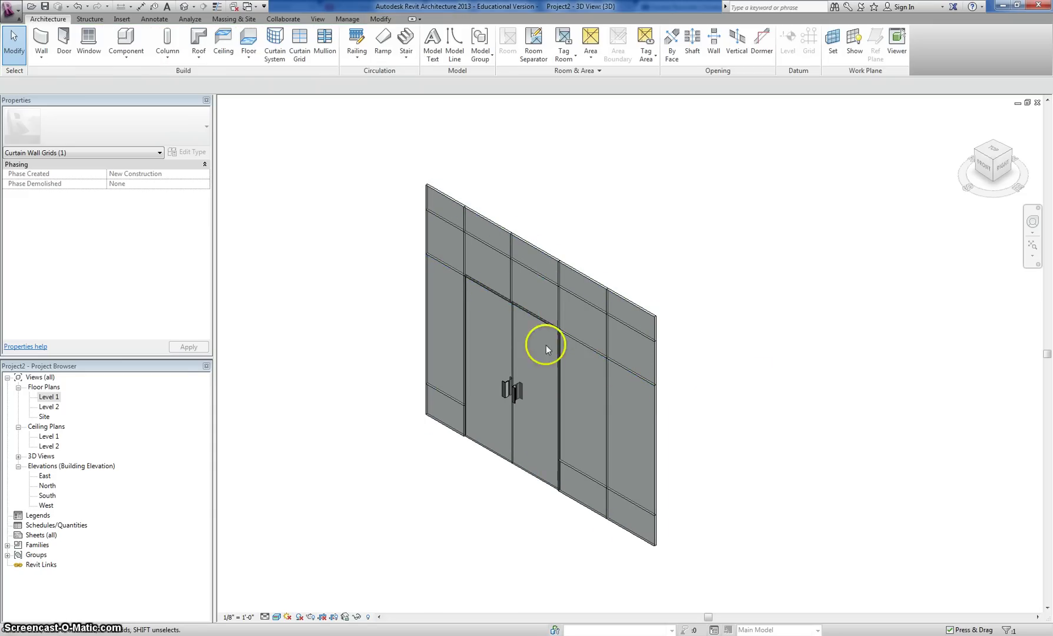
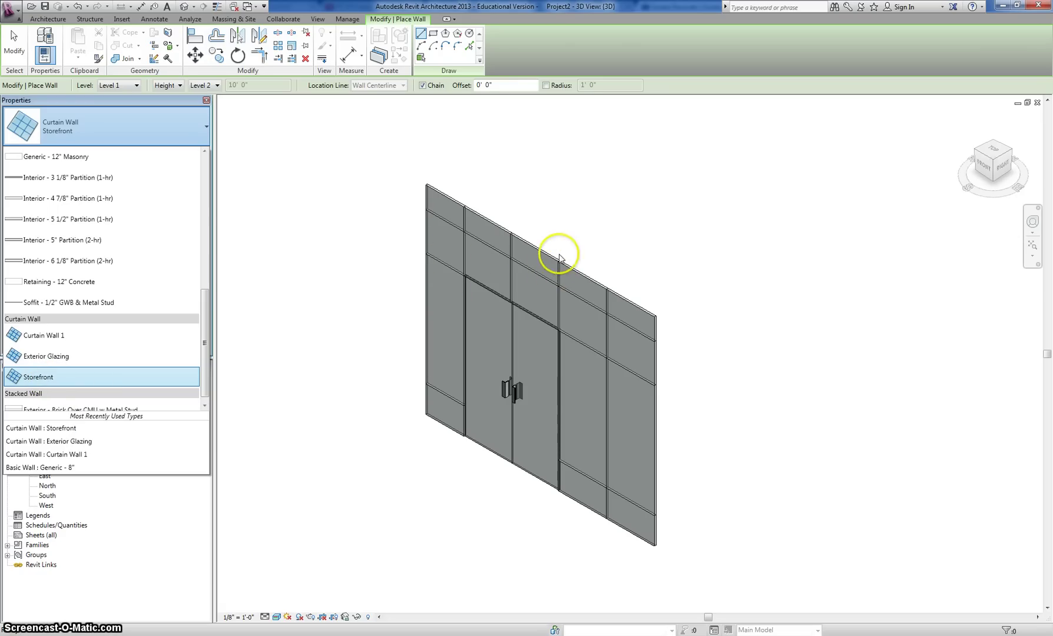
# Step: Place 2.5" x 5" rectangular mullions on all grid lines of the curtain wall
pyautogui.click(371, 125)
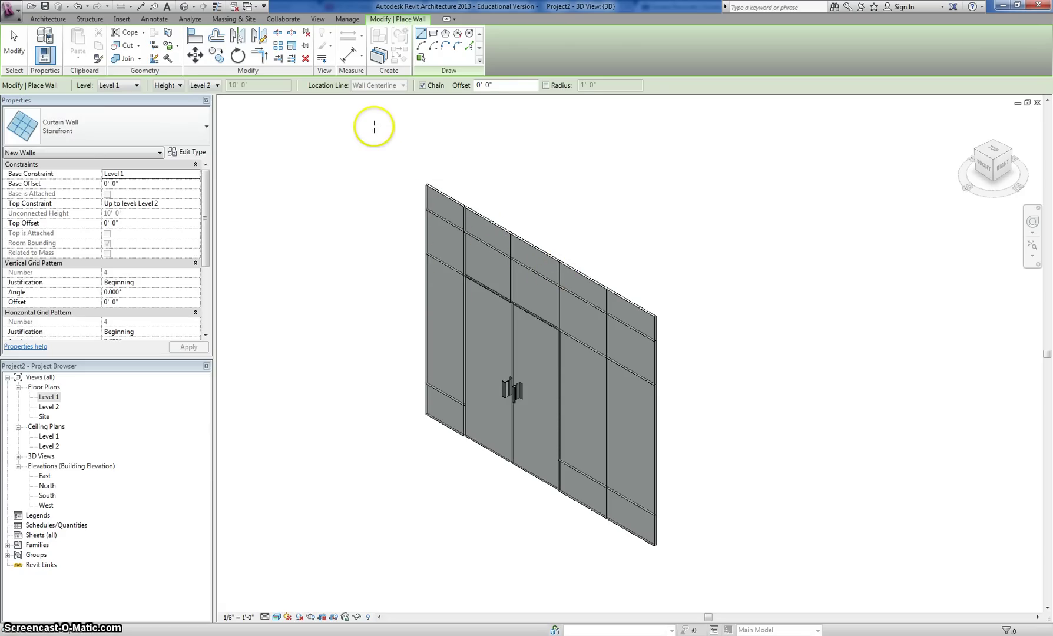
pyautogui.click(59, 19)
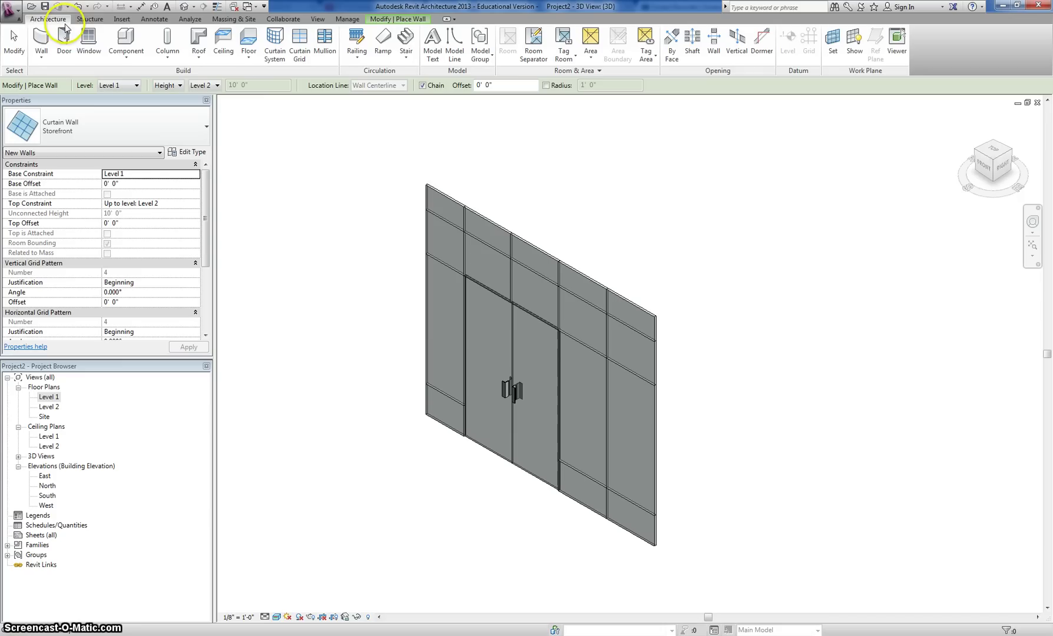
pyautogui.click(325, 44)
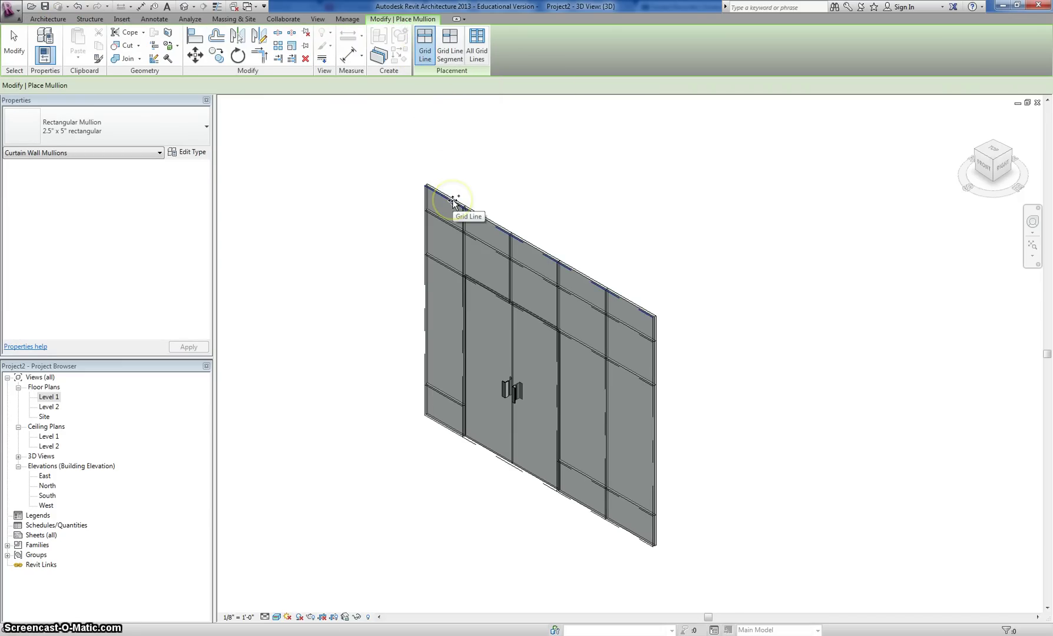
pyautogui.click(450, 51)
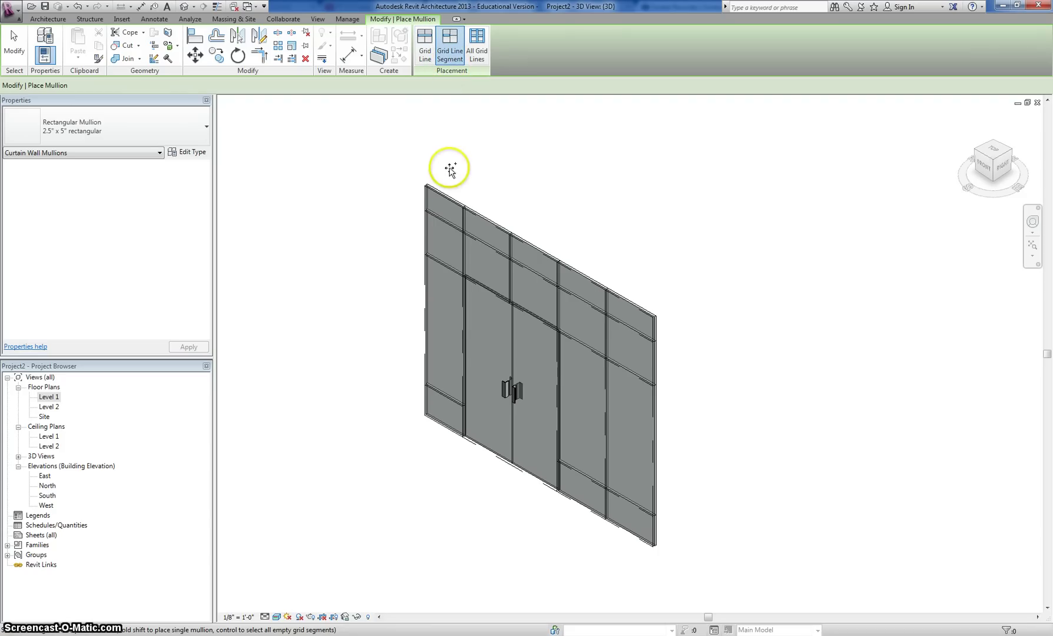
pyautogui.click(445, 221)
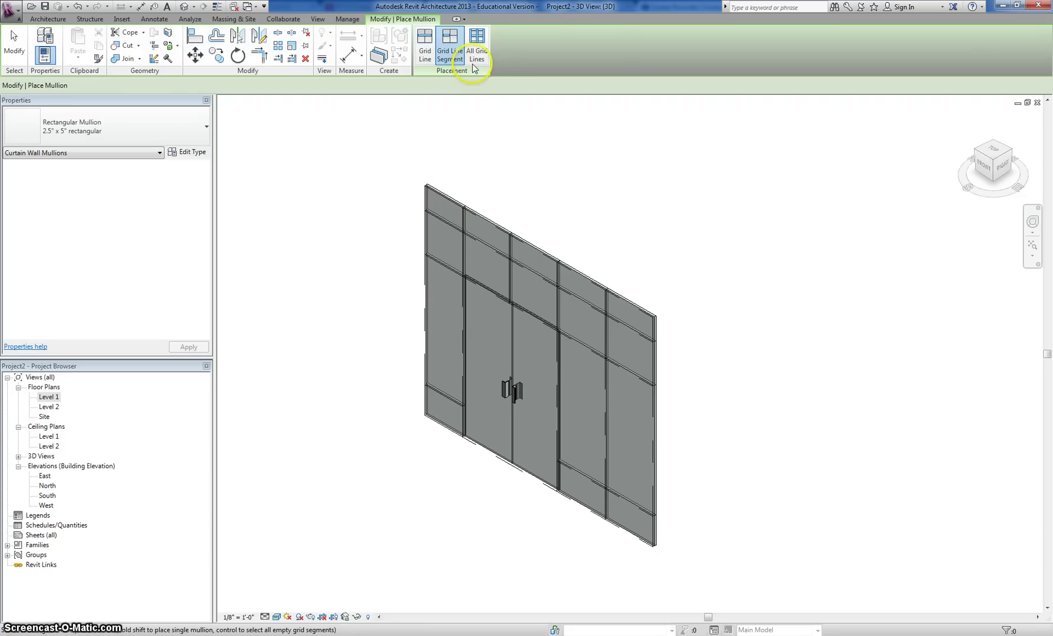
pyautogui.click(475, 54)
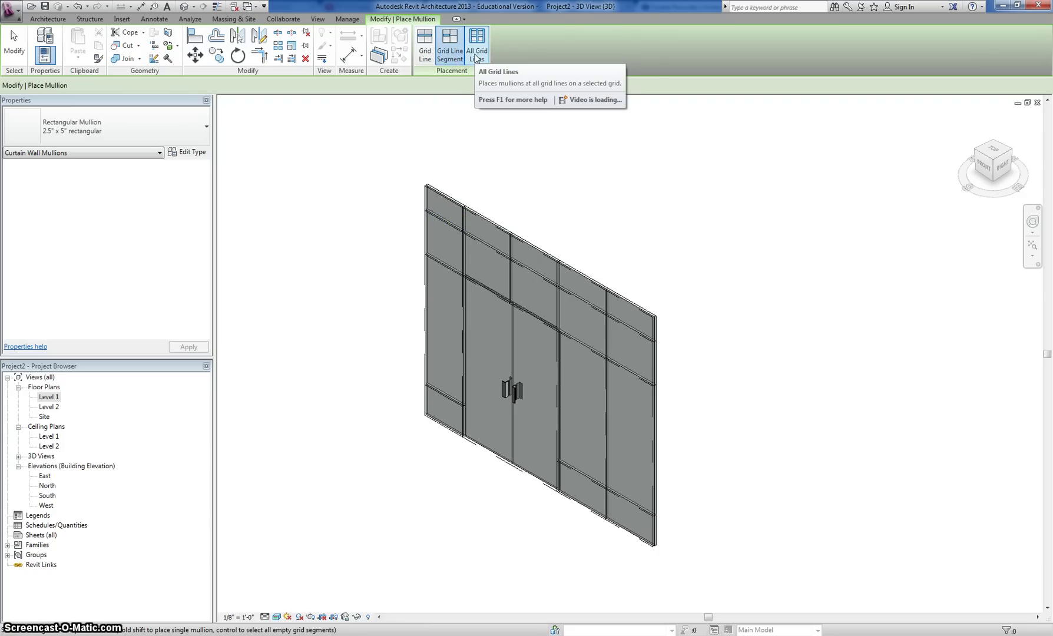
pyautogui.click(487, 42)
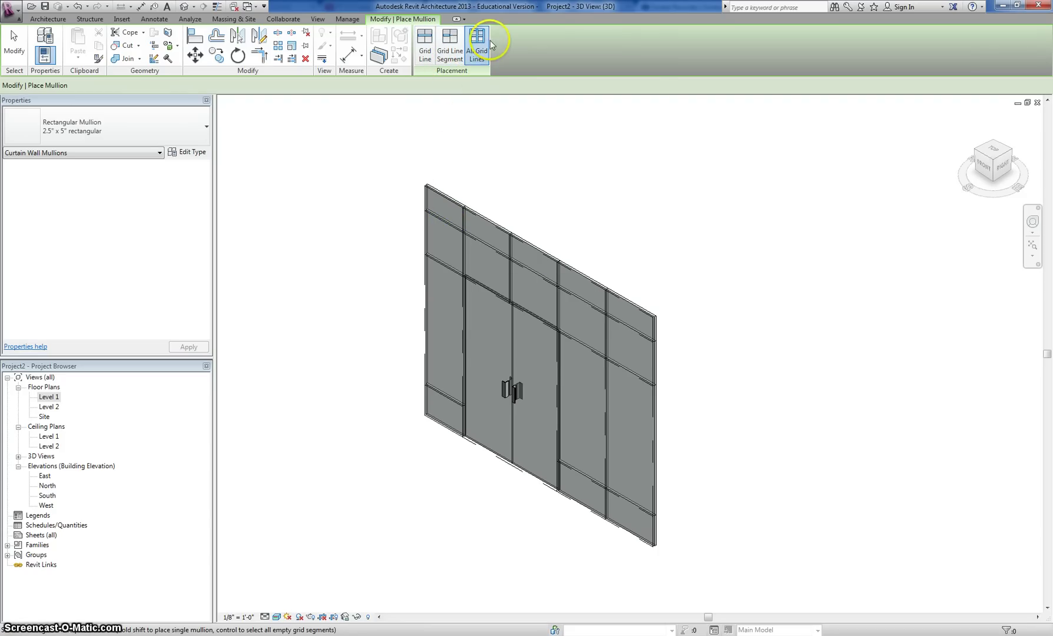
pyautogui.click(162, 125)
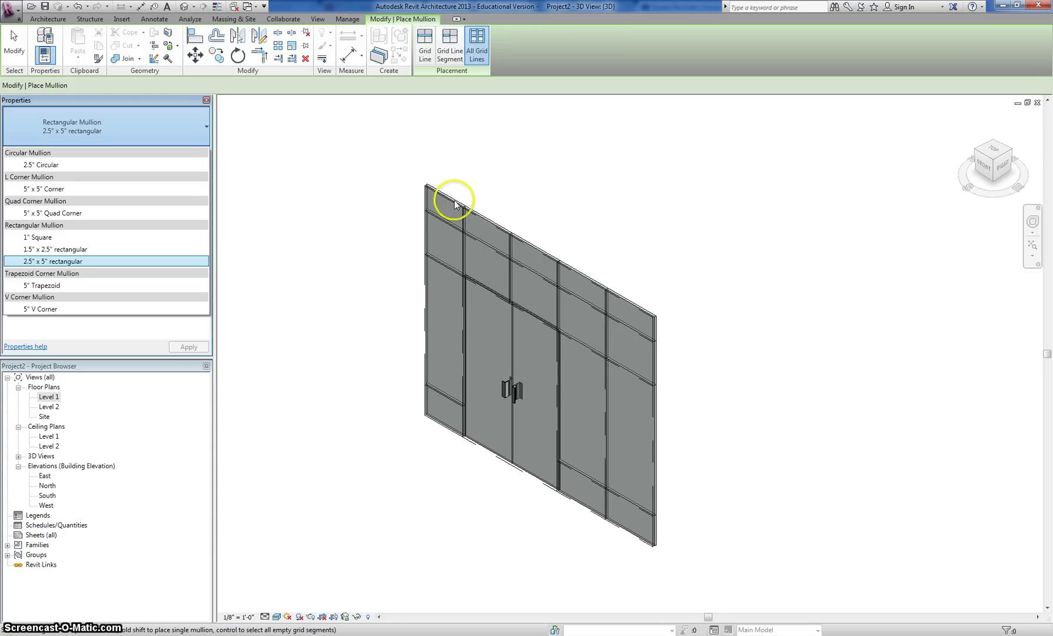
pyautogui.click(98, 261)
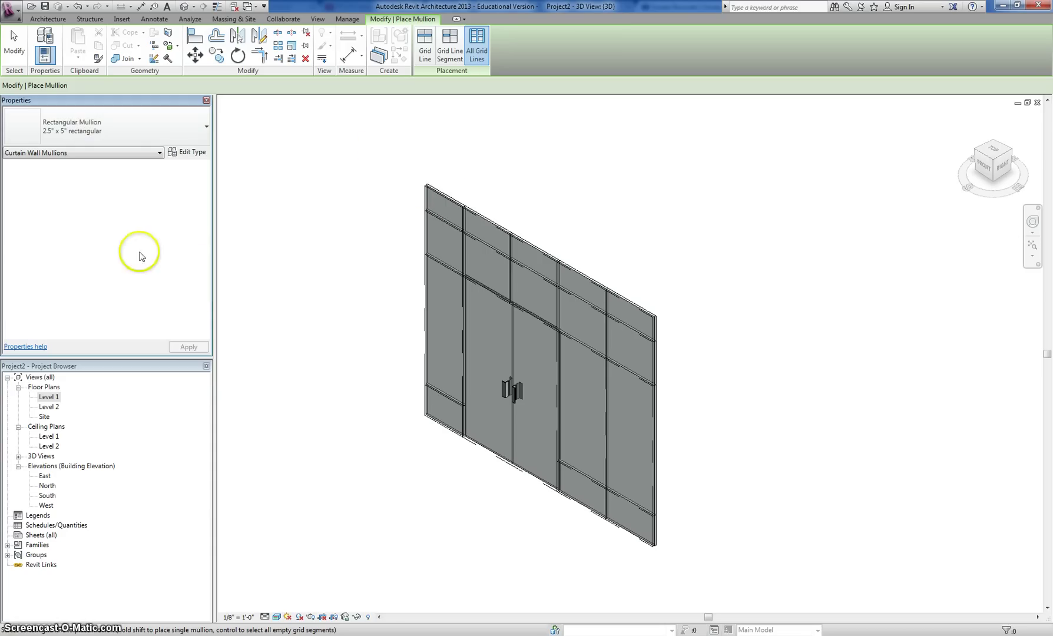
pyautogui.click(450, 200)
pyautogui.click(318, 318)
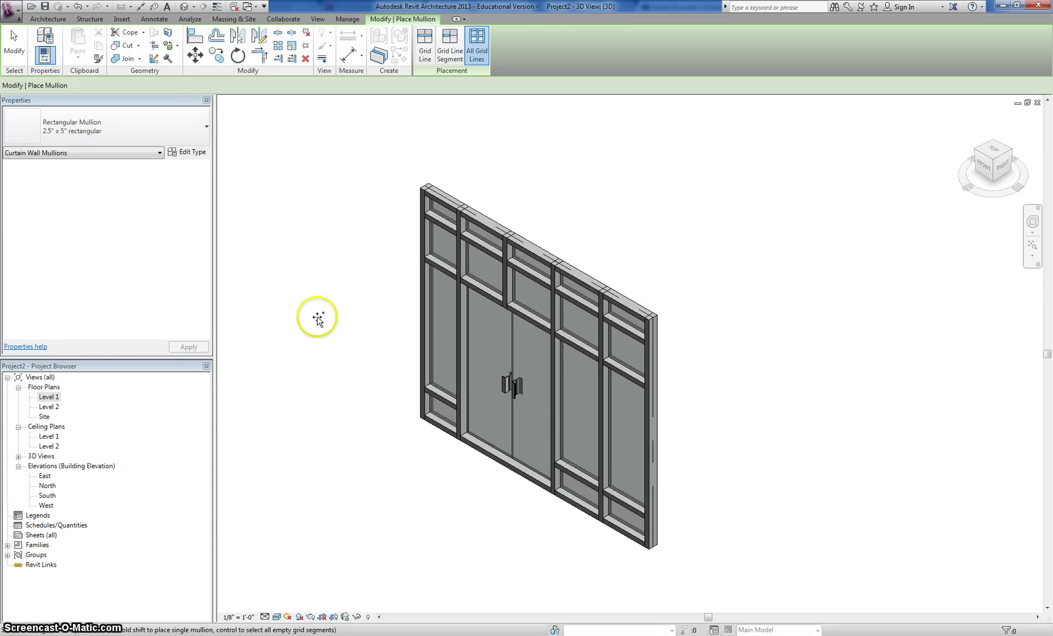
pyautogui.press('Escape')
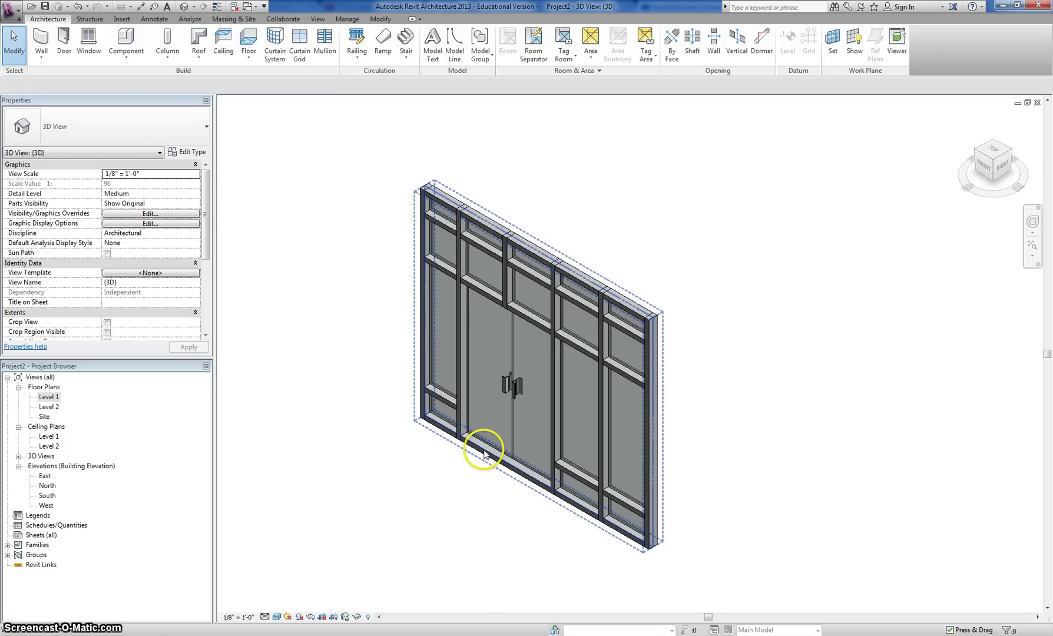
pyautogui.click(484, 454)
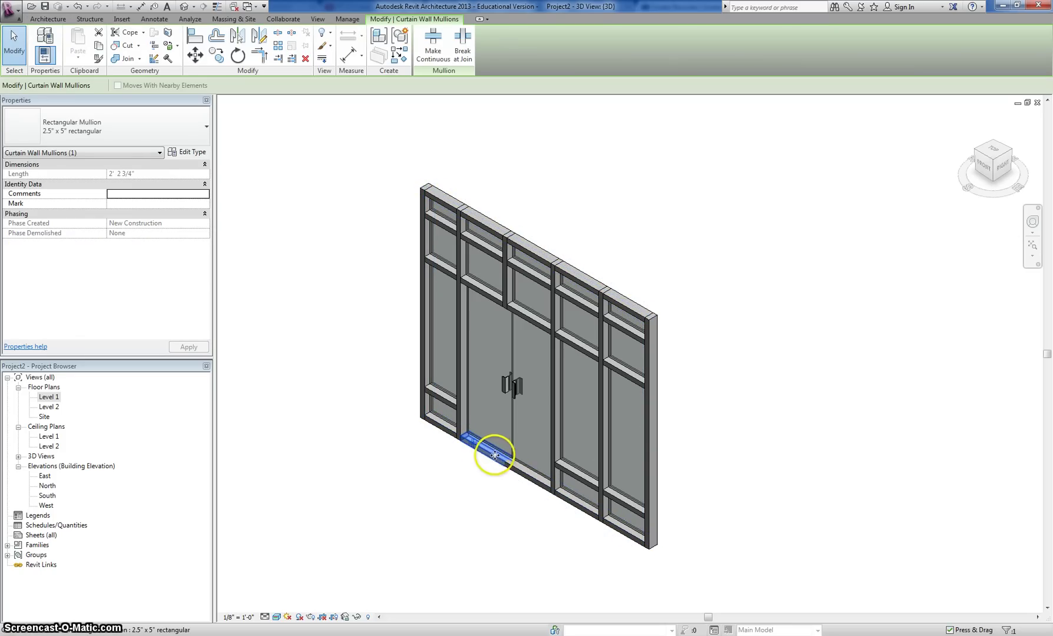
pyautogui.press('Escape')
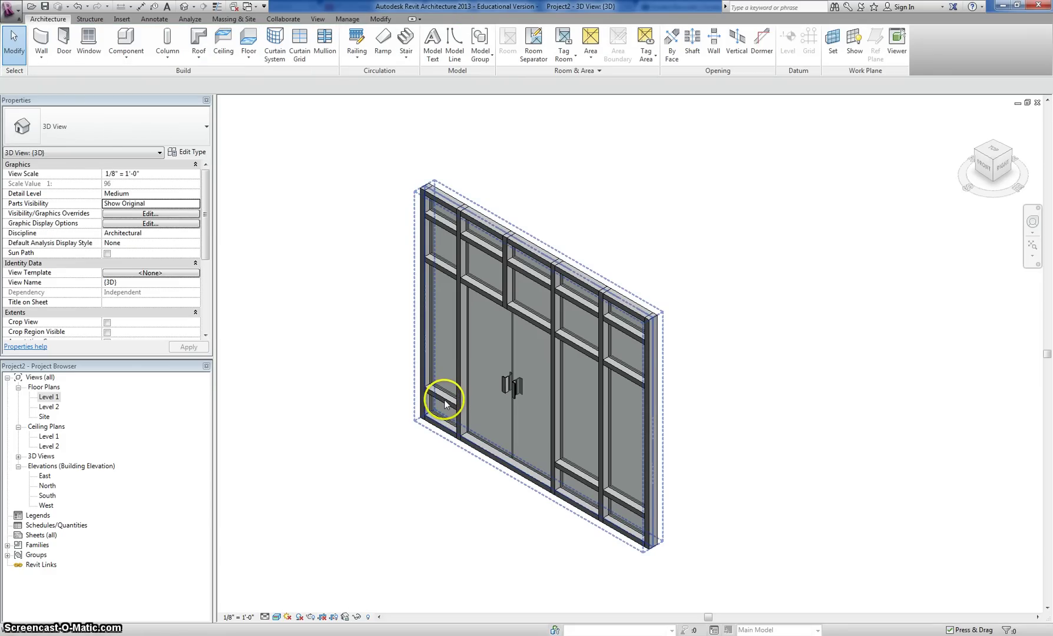
pyautogui.click(446, 398)
pyautogui.press('Escape')
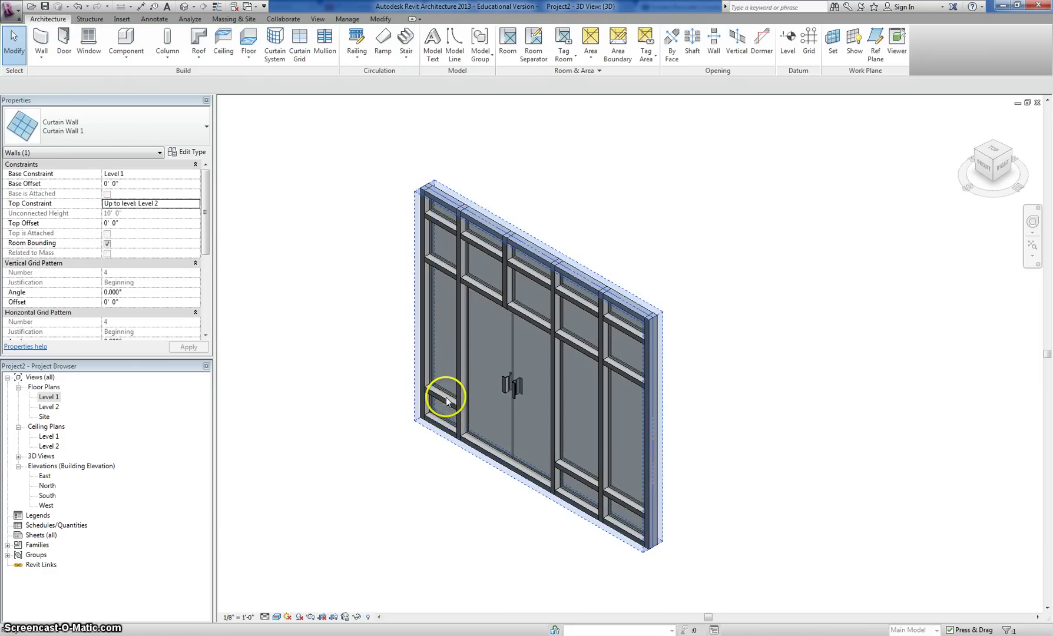
pyautogui.click(445, 399)
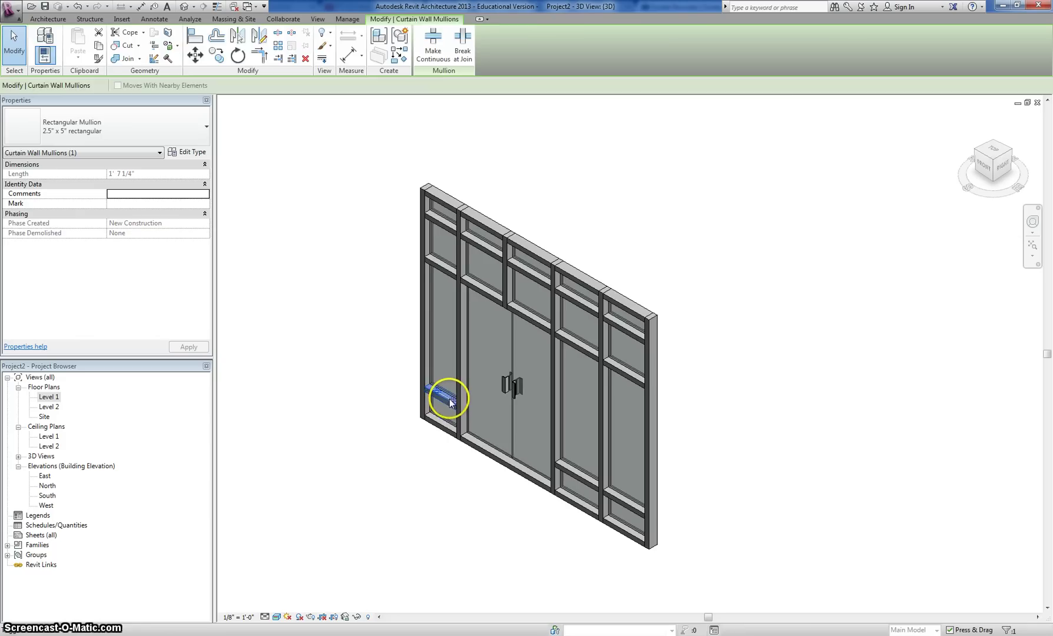
pyautogui.press('Escape')
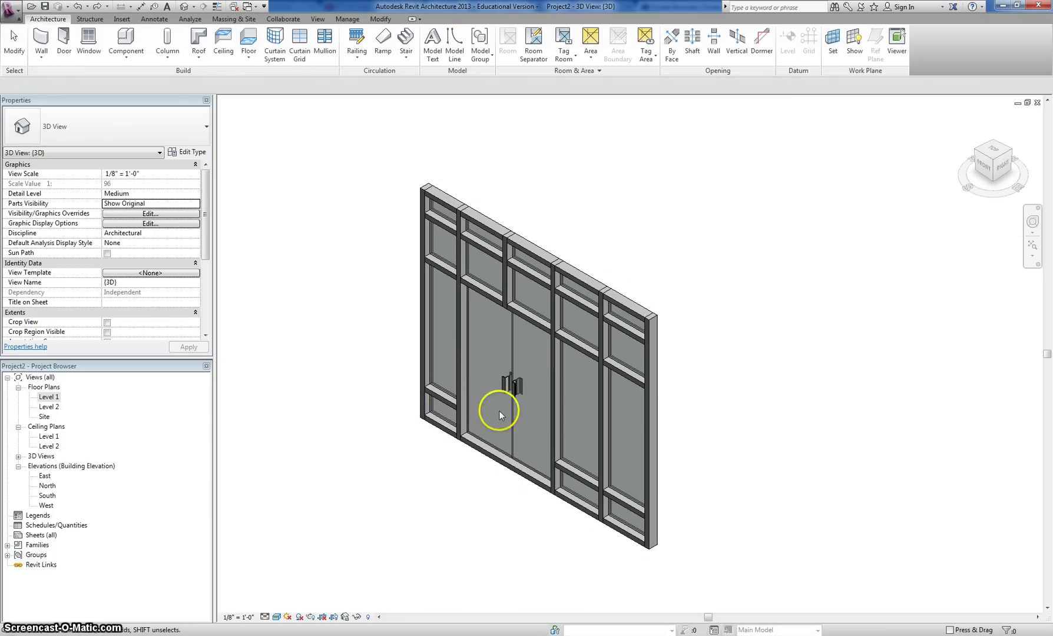
# Step: Delete both base mullions beneath the double door, accepting deletion of the door type and replacement of the missing panel with a system panel
pyautogui.click(481, 452)
pyautogui.press('Delete')
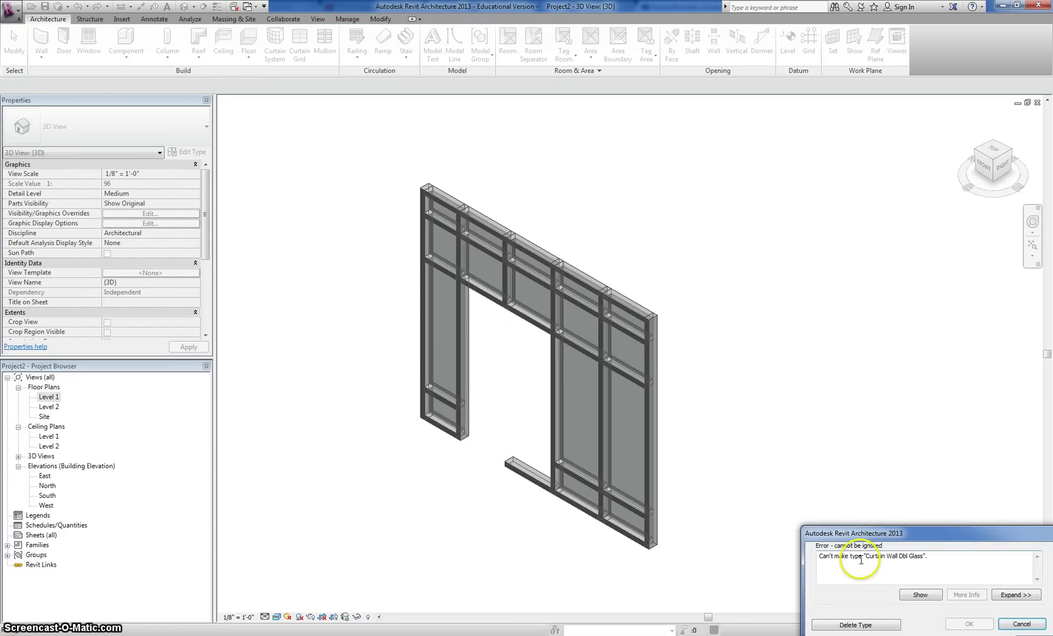
pyautogui.click(856, 625)
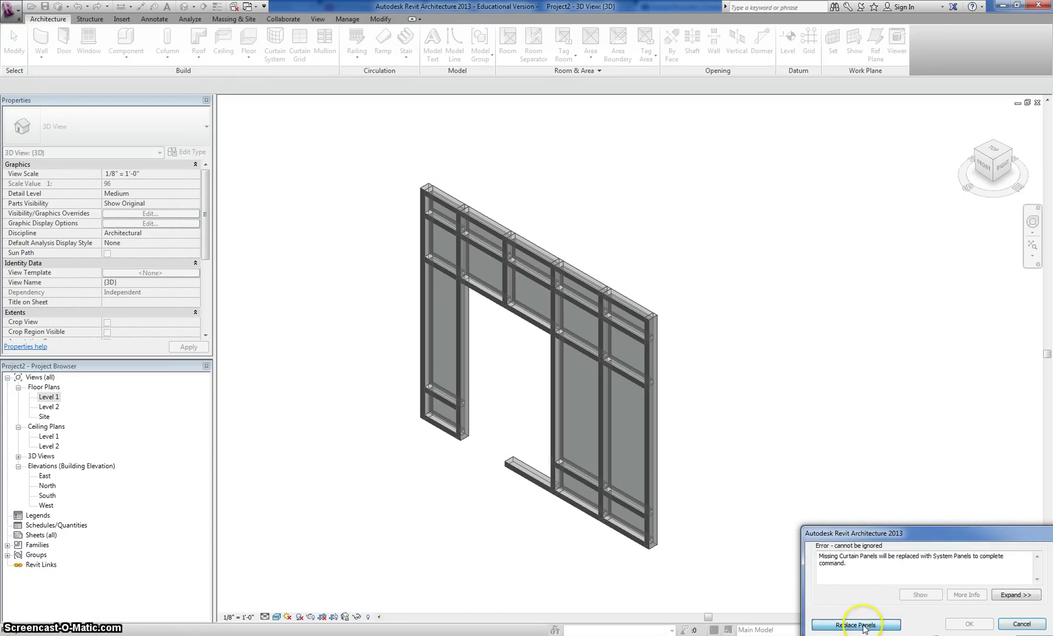
pyautogui.click(863, 626)
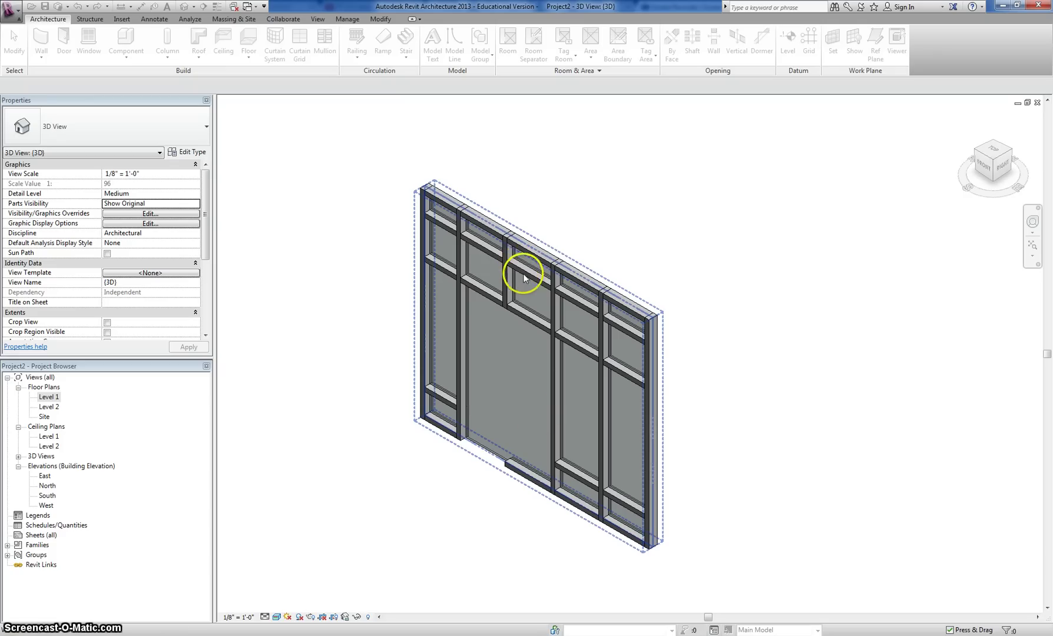
pyautogui.click(513, 471)
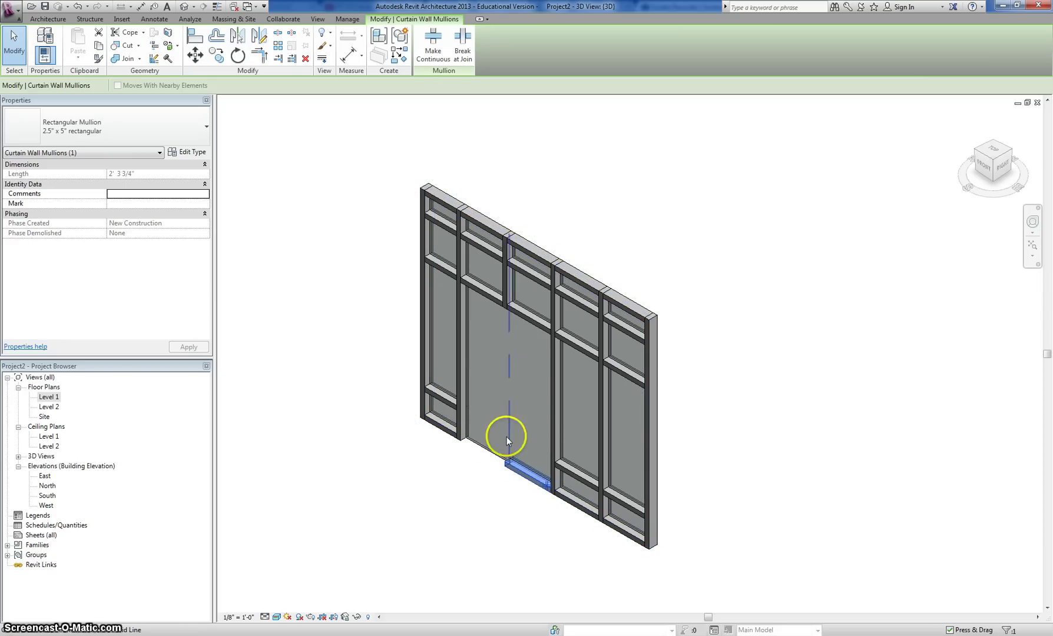
pyautogui.press('Escape')
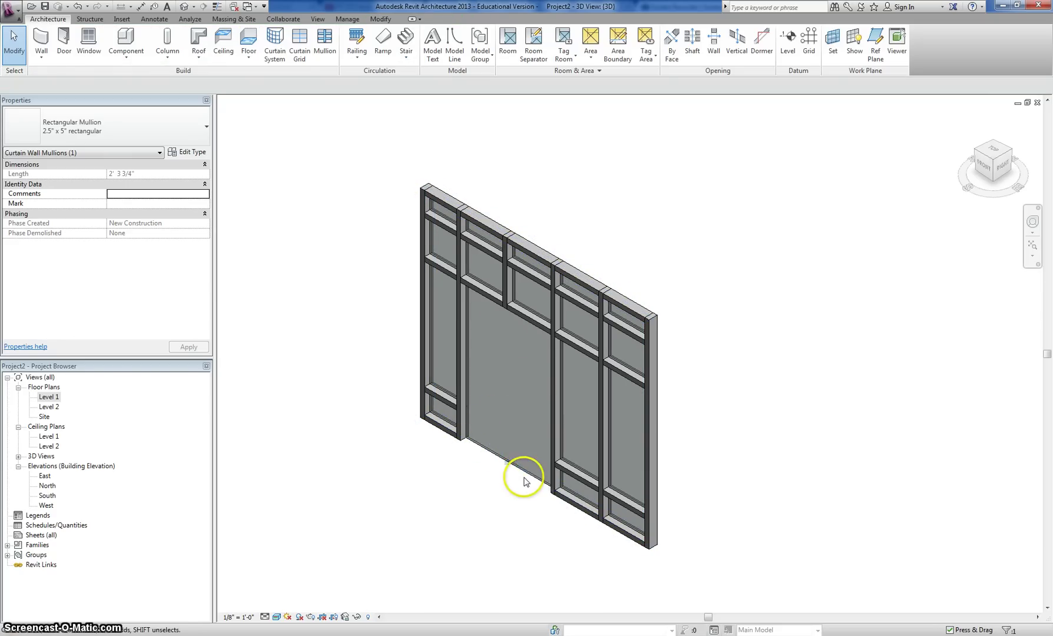
# Step: Change the large glazed panel in the door opening back to the Curtain Wall Dbl Glass door type
pyautogui.click(483, 443)
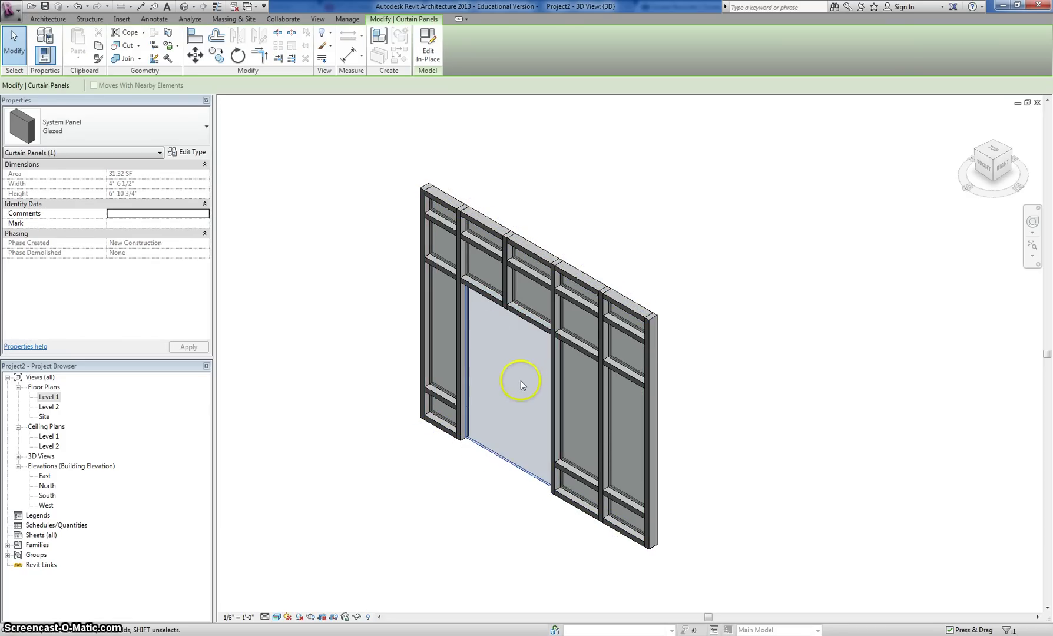
pyautogui.click(149, 135)
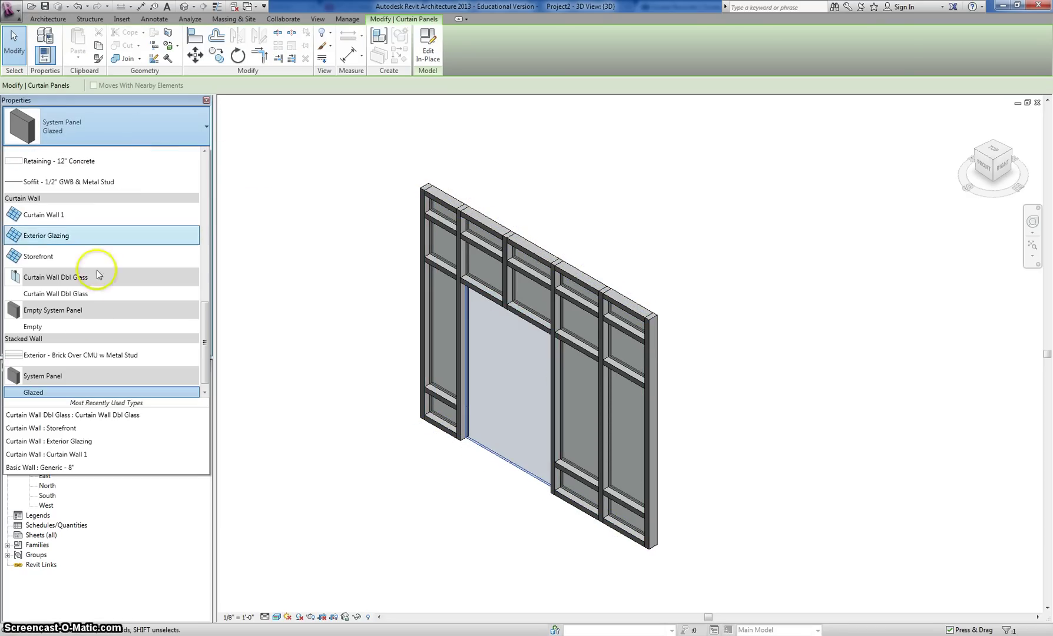
pyautogui.click(78, 295)
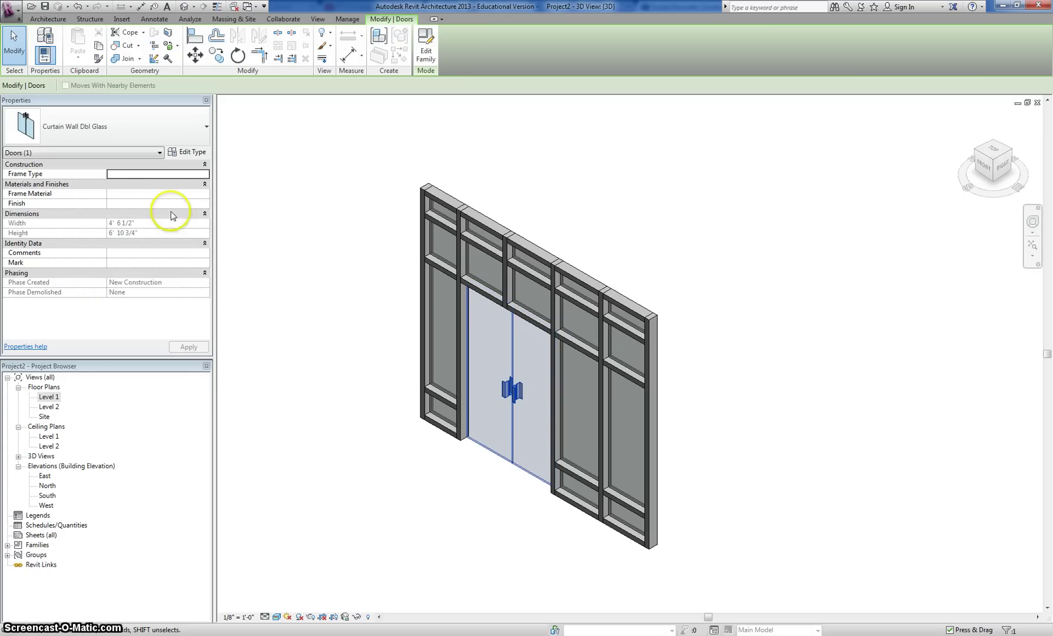
pyautogui.click(507, 500)
pyautogui.moveTo(564, 423); pyautogui.dragTo(686, 449, button='middle')
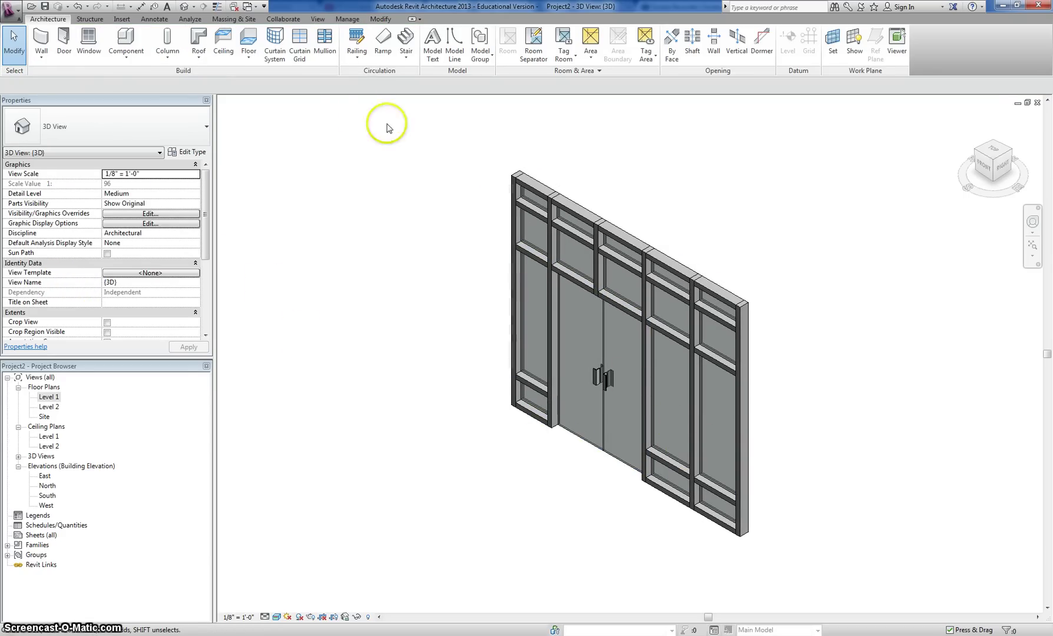